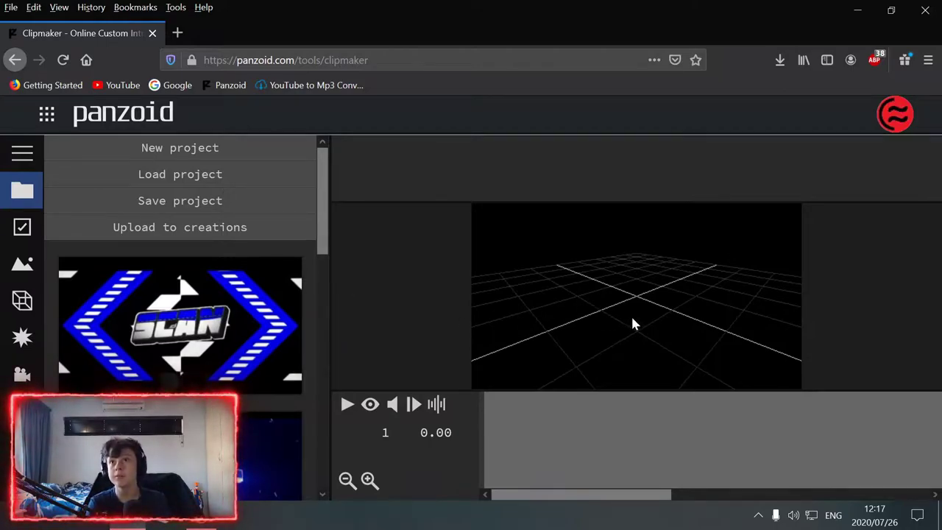
Step: Set the clip's basic settings to 60 fps and a 10-second length
{"action": "left_click_drag", "start_coordinate": [632, 321], "coordinate": [613, 336]}
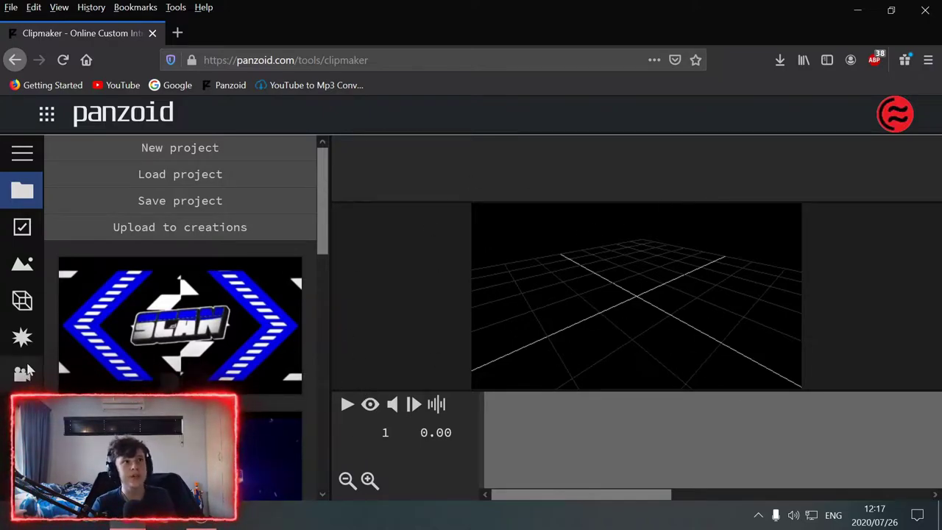
{"action": "left_click", "coordinate": [24, 228]}
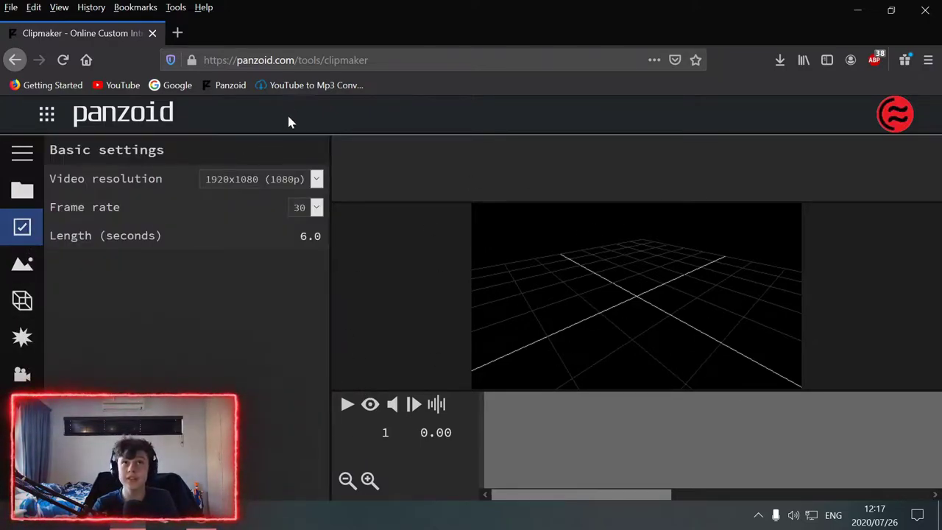
{"action": "left_click", "coordinate": [317, 207]}
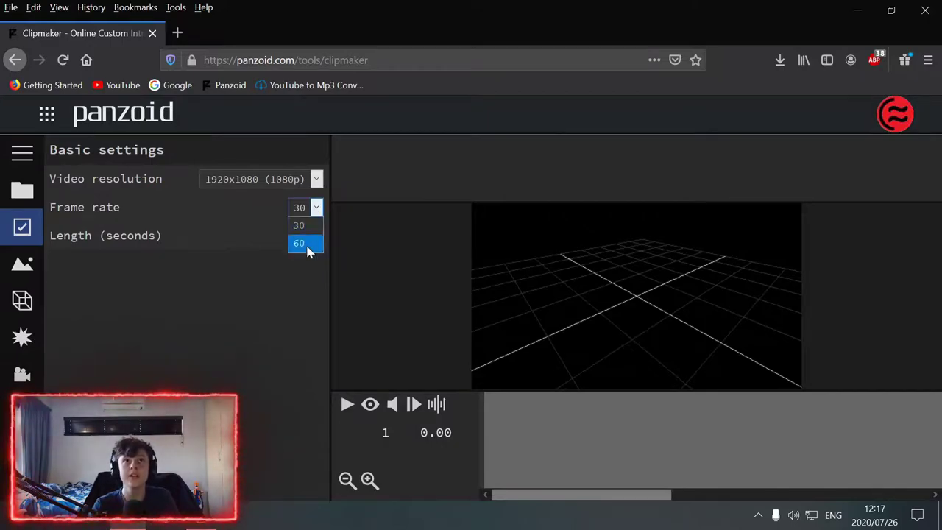
{"action": "left_click", "coordinate": [308, 245]}
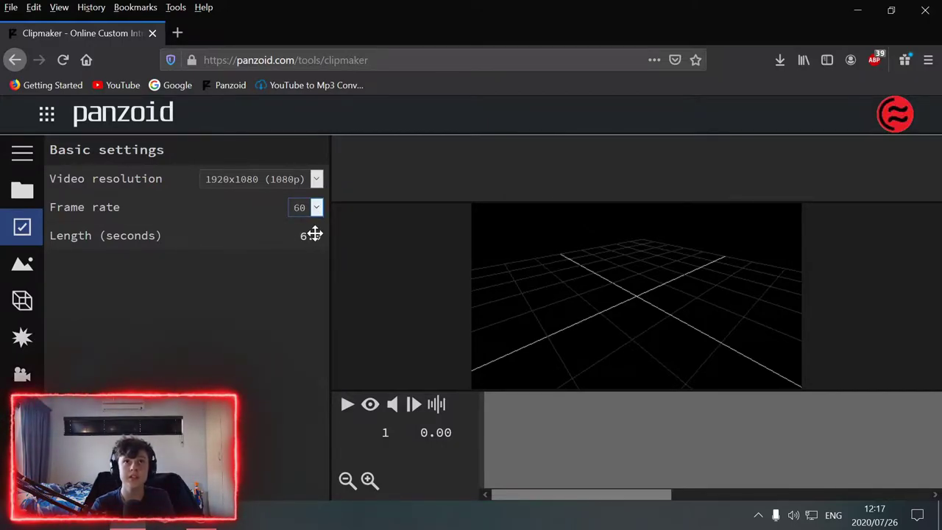
{"action": "left_click", "coordinate": [309, 234]}
{"action": "type", "text": "10"}
{"action": "key", "text": "Return"}
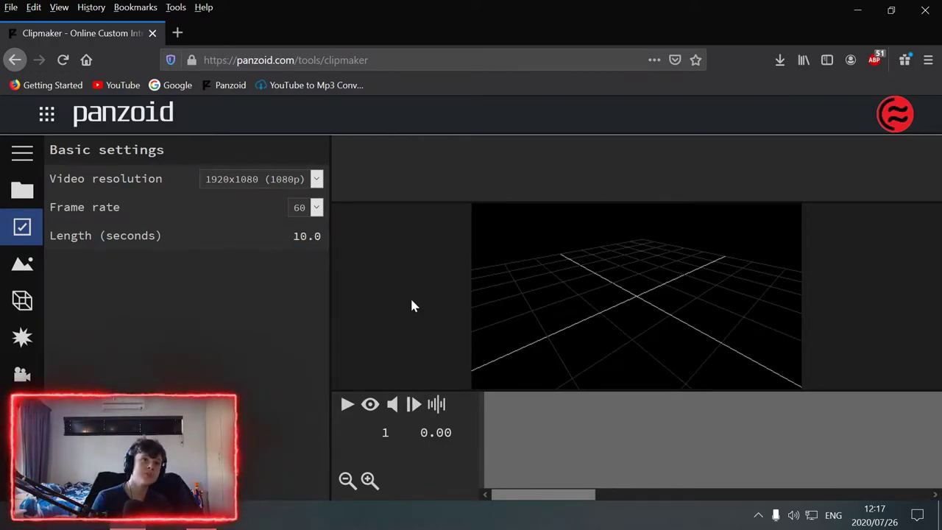
{"action": "left_click", "coordinate": [22, 263]}
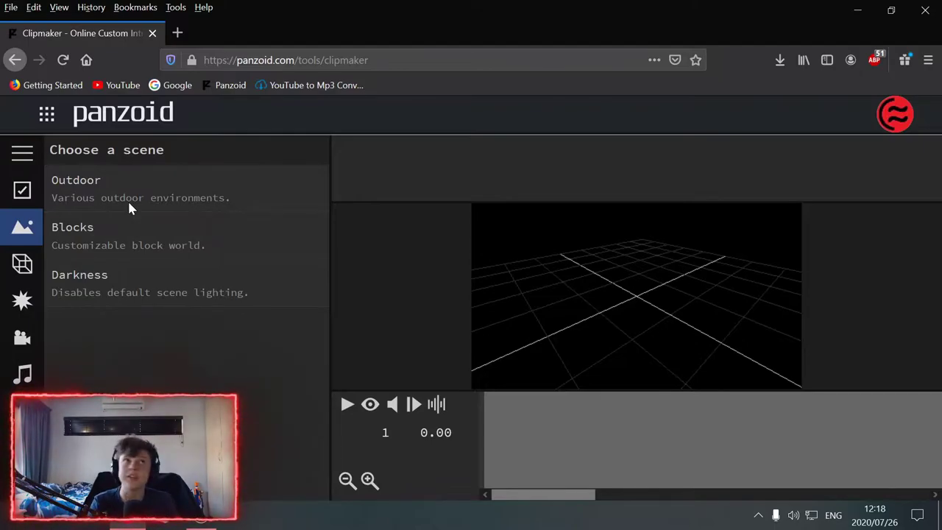
Step: Preview the Blocks scene, then switch to the Outdoor scene instead
{"action": "left_click", "coordinate": [151, 232]}
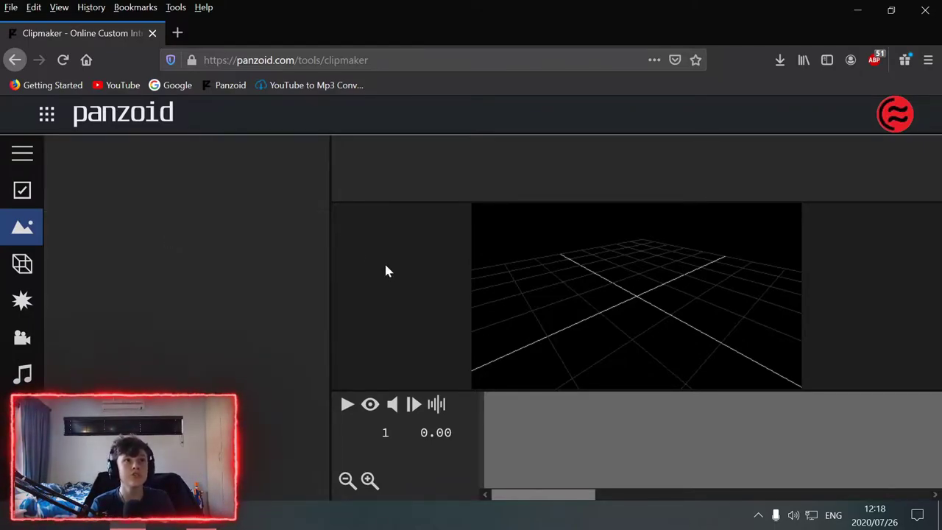
{"action": "left_click_drag", "start_coordinate": [698, 349], "coordinate": [379, 237]}
{"action": "left_click", "coordinate": [109, 152]}
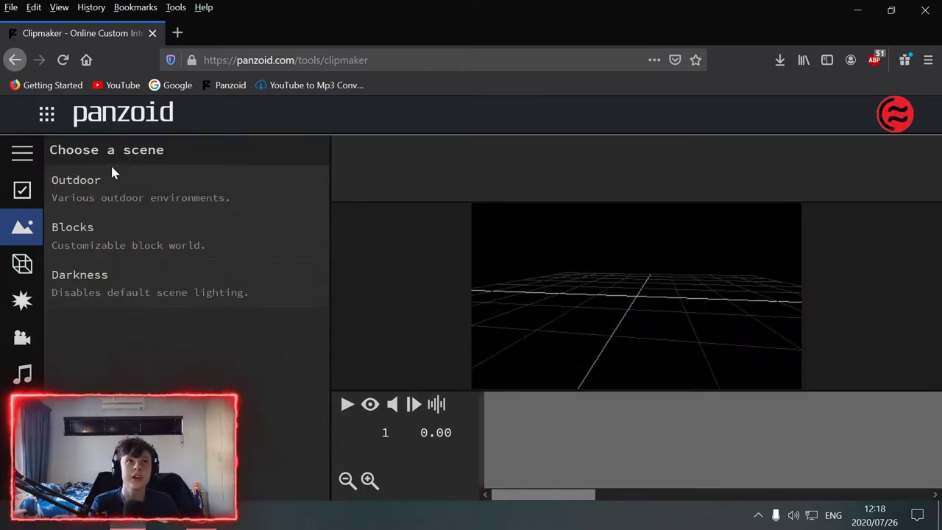
{"action": "left_click", "coordinate": [134, 190]}
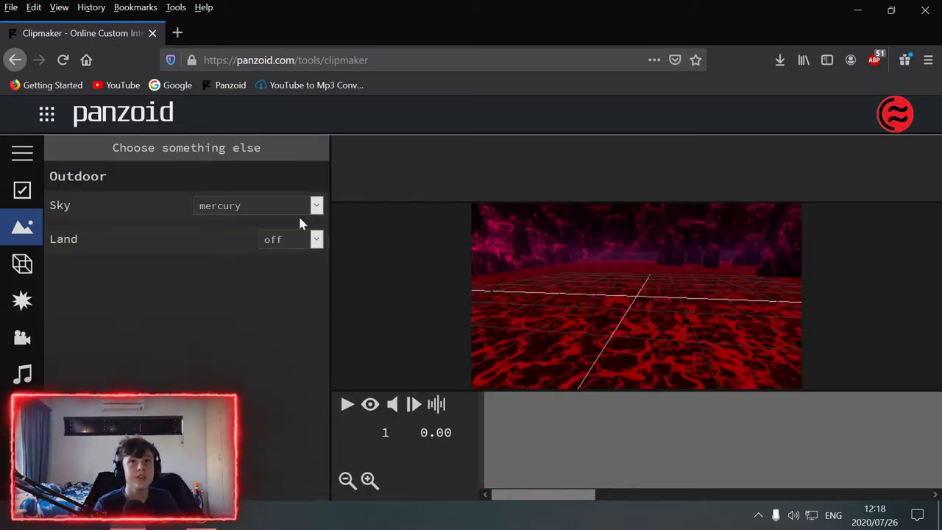
Step: Set the Outdoor sky to space for a starfield background
{"action": "left_click_drag", "start_coordinate": [696, 353], "coordinate": [720, 303]}
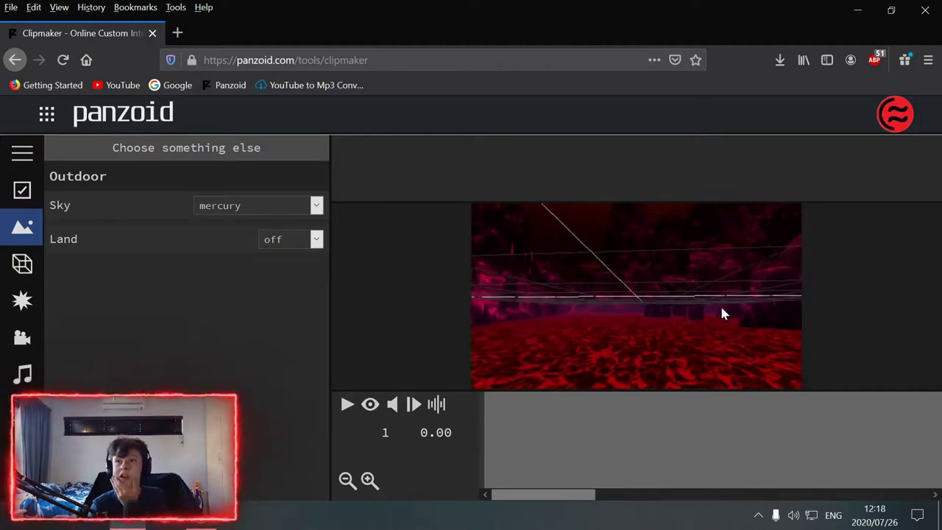
{"action": "left_click", "coordinate": [315, 209]}
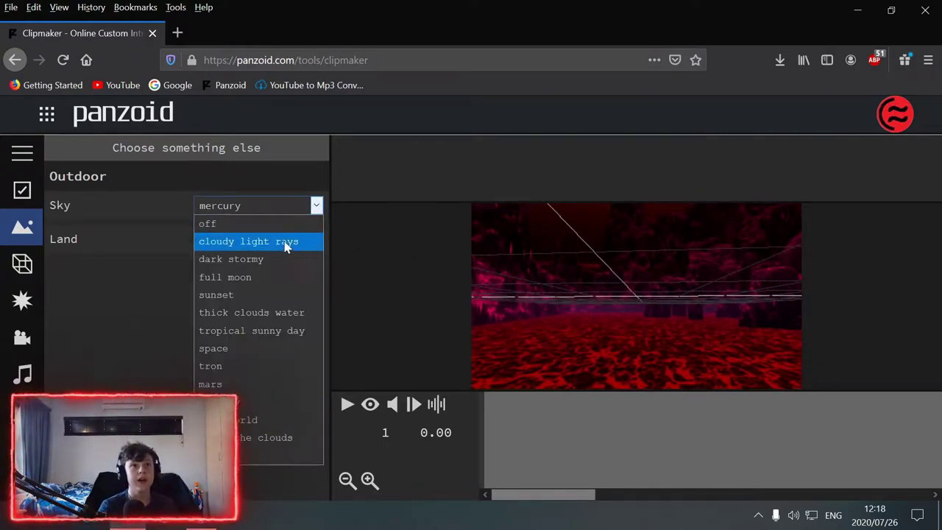
{"action": "left_click", "coordinate": [240, 347]}
{"action": "left_click_drag", "start_coordinate": [582, 384], "coordinate": [550, 324]}
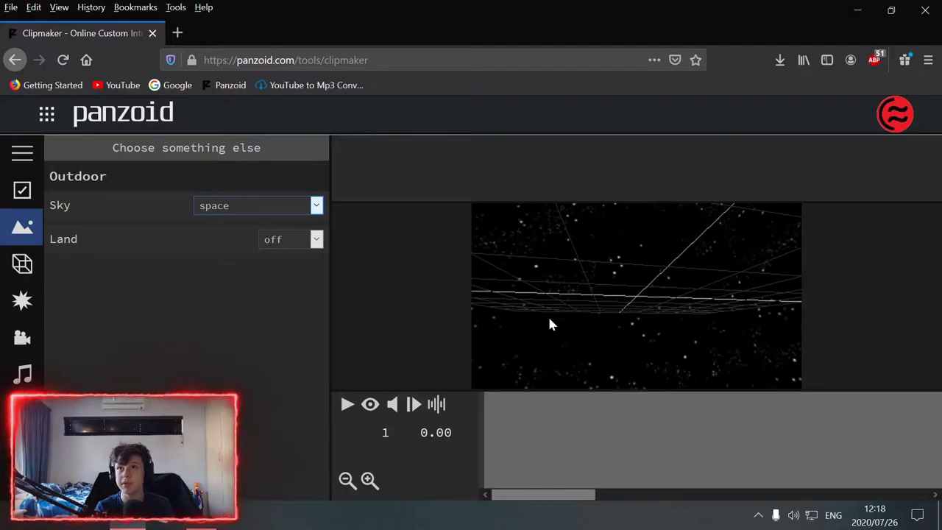
{"action": "left_click", "coordinate": [24, 265]}
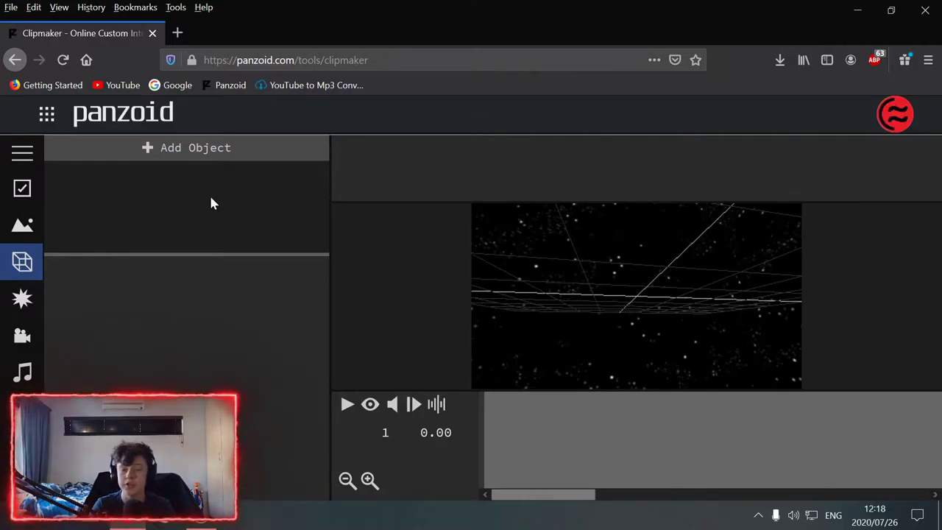
Step: Add a 3D Text object showing the default CLIPMAKER text over the stars
{"action": "left_click", "coordinate": [191, 153]}
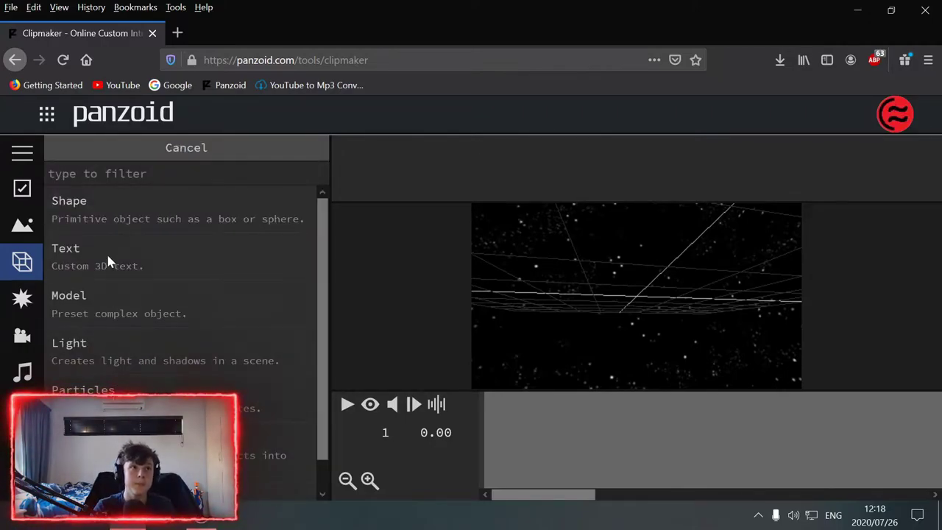
{"action": "left_click", "coordinate": [158, 152]}
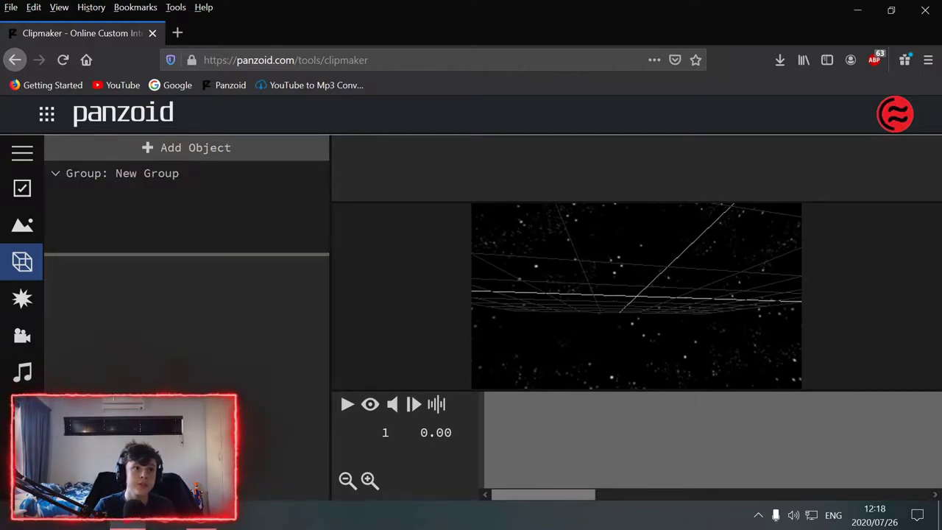
{"action": "left_click", "coordinate": [158, 152]}
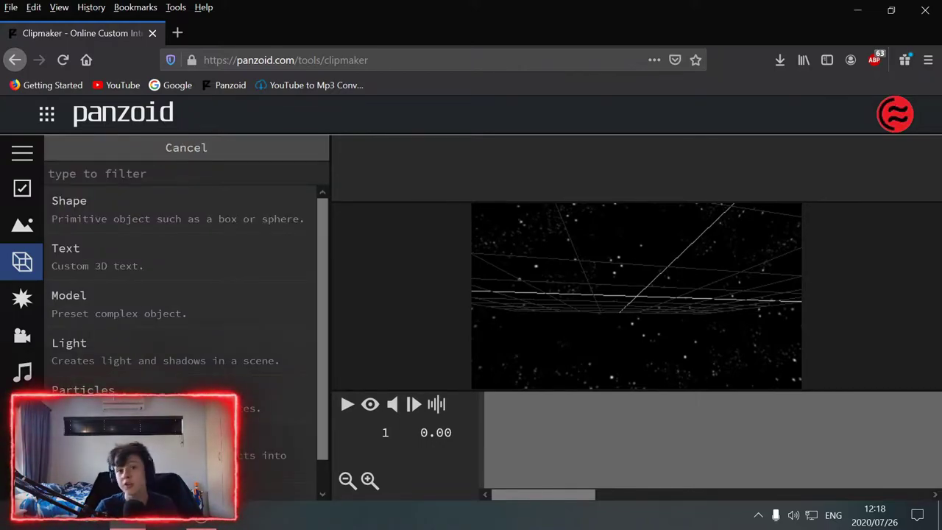
{"action": "left_click", "coordinate": [145, 261]}
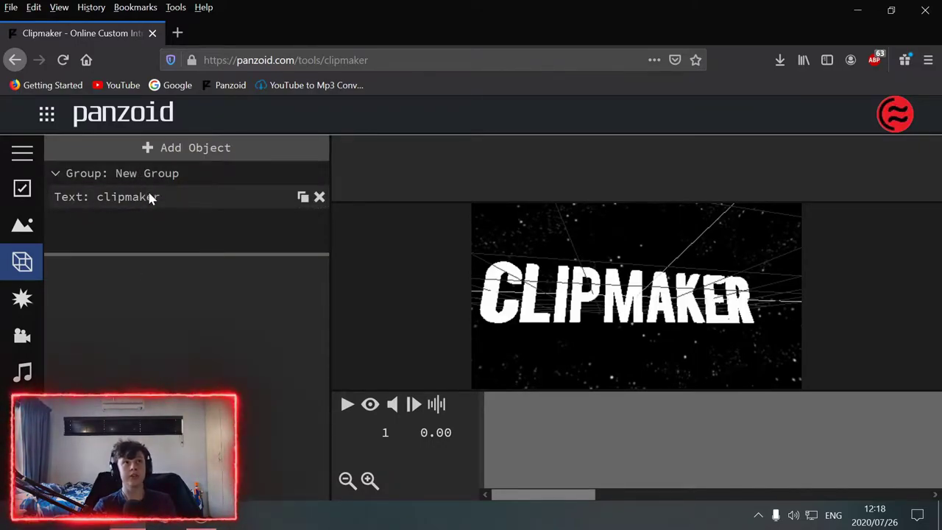
Step: Change the 3D text from 'clipmaker' to 'name'
{"action": "left_click", "coordinate": [151, 198]}
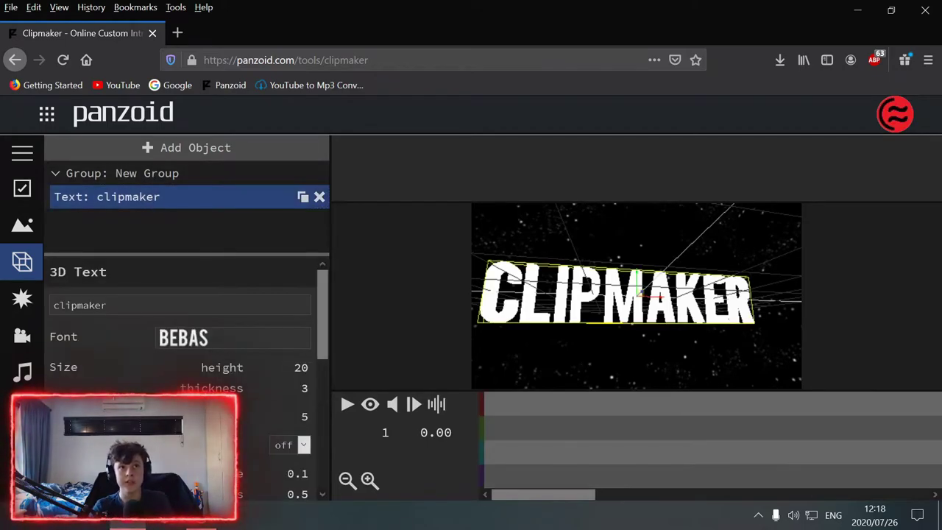
{"action": "double_click", "coordinate": [79, 304]}
{"action": "key", "text": "BackSpace"}
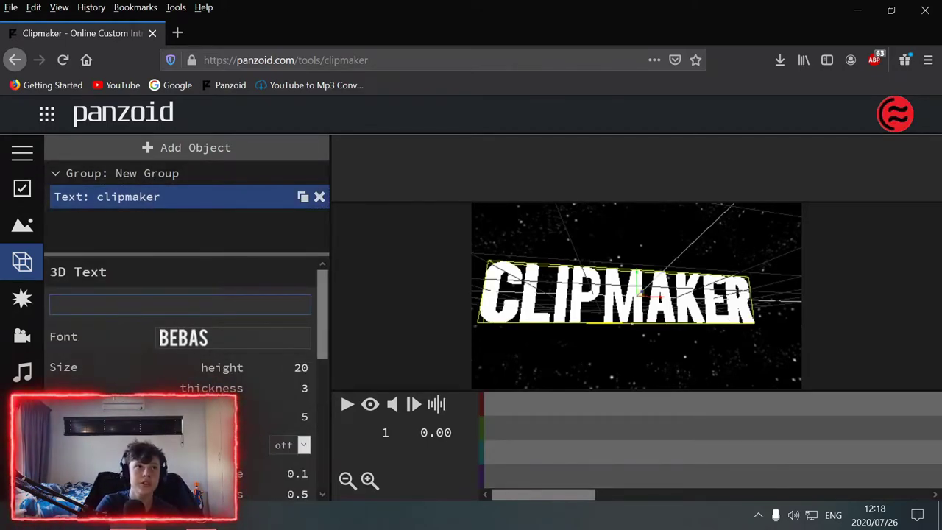
{"action": "type", "text": "name"}
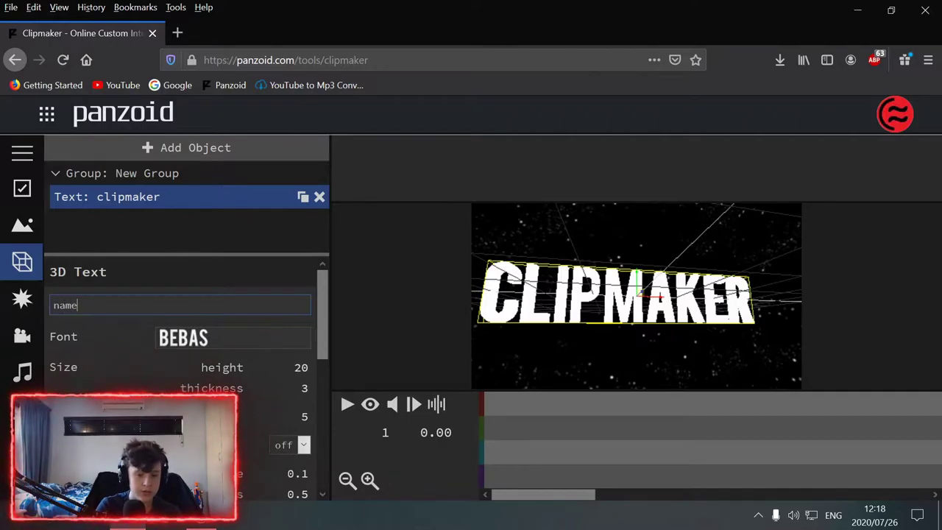
{"action": "key", "text": "Return"}
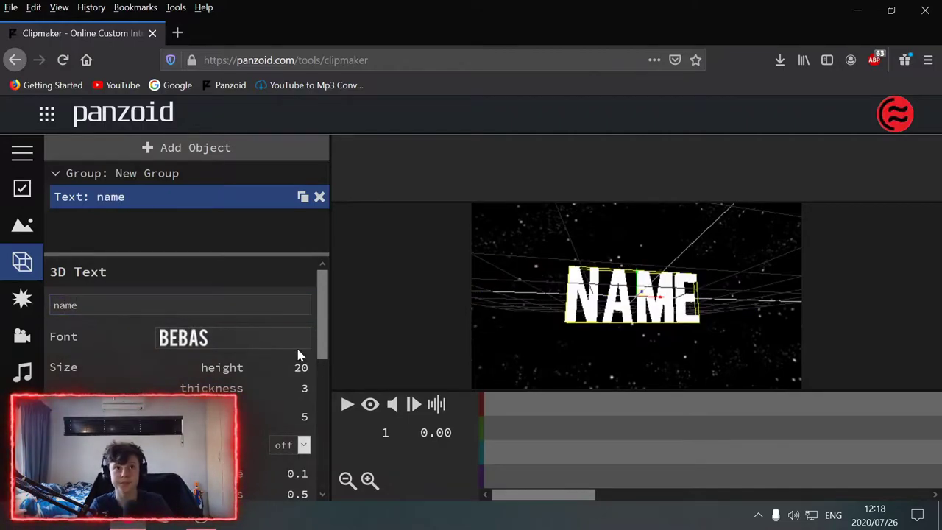
Step: Give the text the BLOODY font and red colour, and hide the preview grid
{"action": "left_click", "coordinate": [253, 338]}
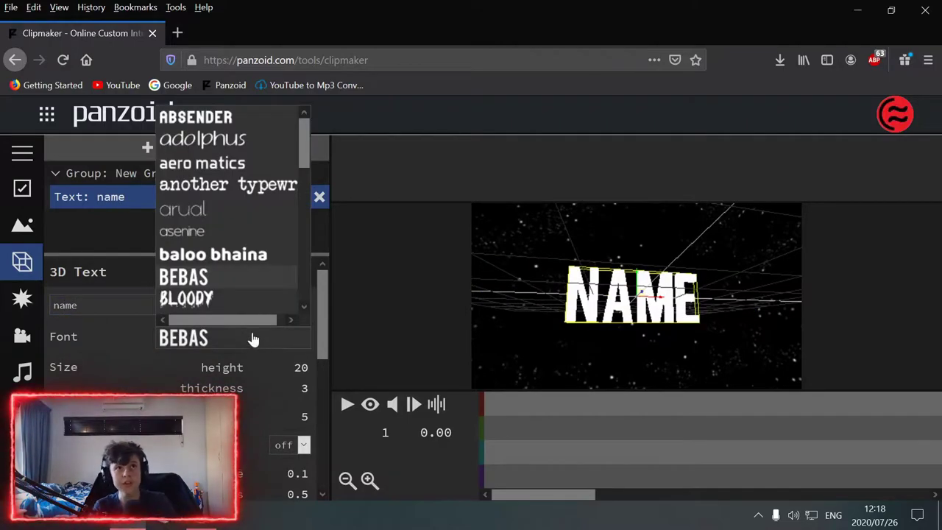
{"action": "left_click", "coordinate": [230, 299]}
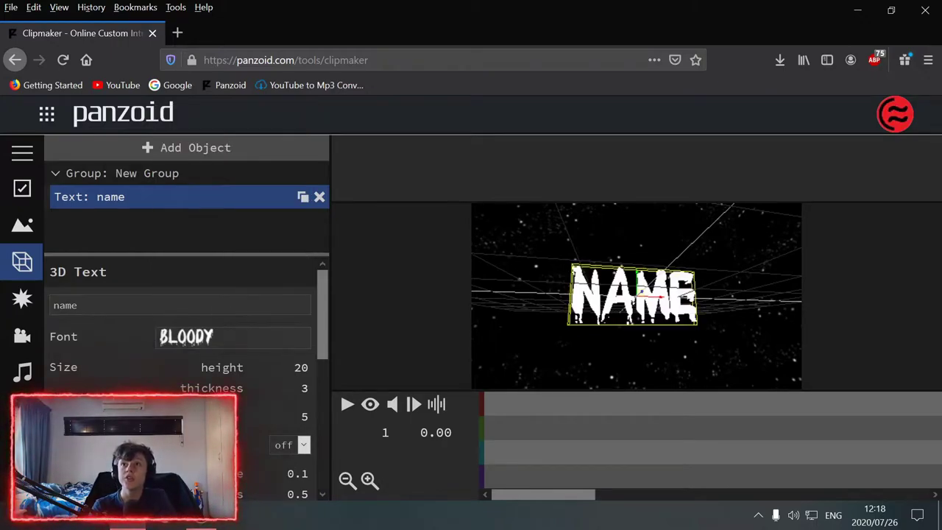
{"action": "scroll", "coordinate": [265, 427], "scroll_direction": "down", "scroll_amount": 5}
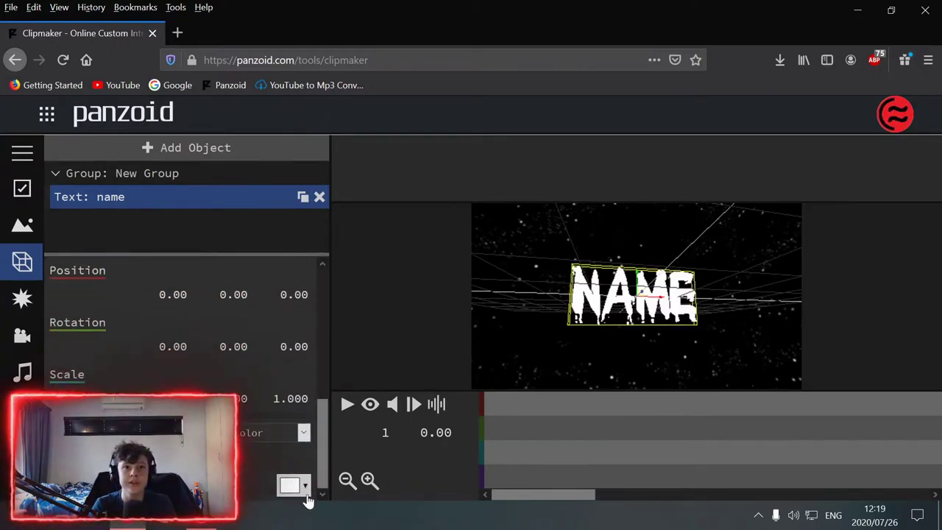
{"action": "left_click", "coordinate": [289, 485]}
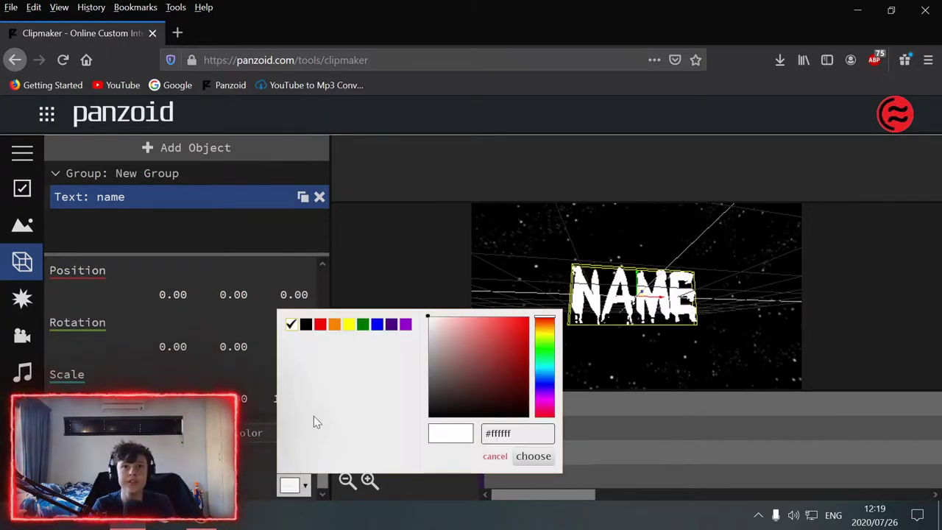
{"action": "left_click", "coordinate": [320, 324]}
{"action": "left_click", "coordinate": [533, 456]}
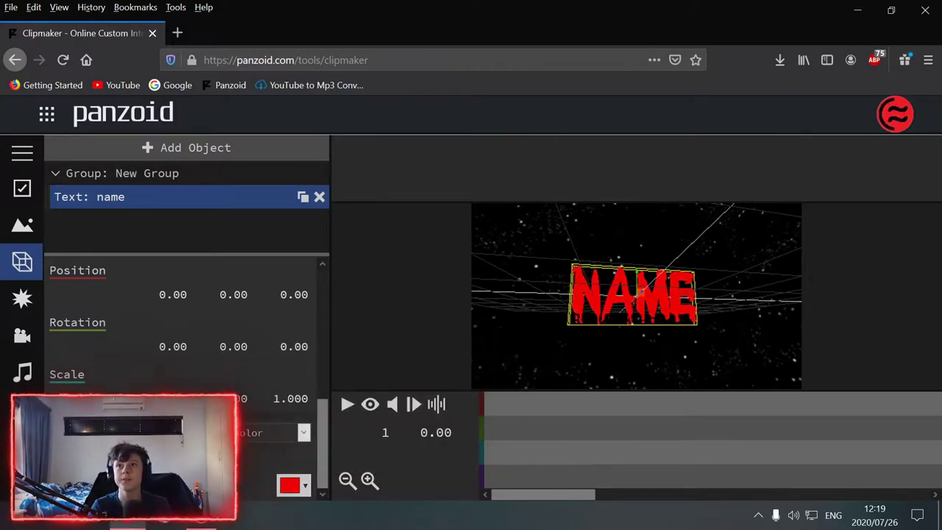
{"action": "scroll", "coordinate": [309, 367], "scroll_direction": "down", "scroll_amount": 5}
{"action": "left_click", "coordinate": [370, 404]}
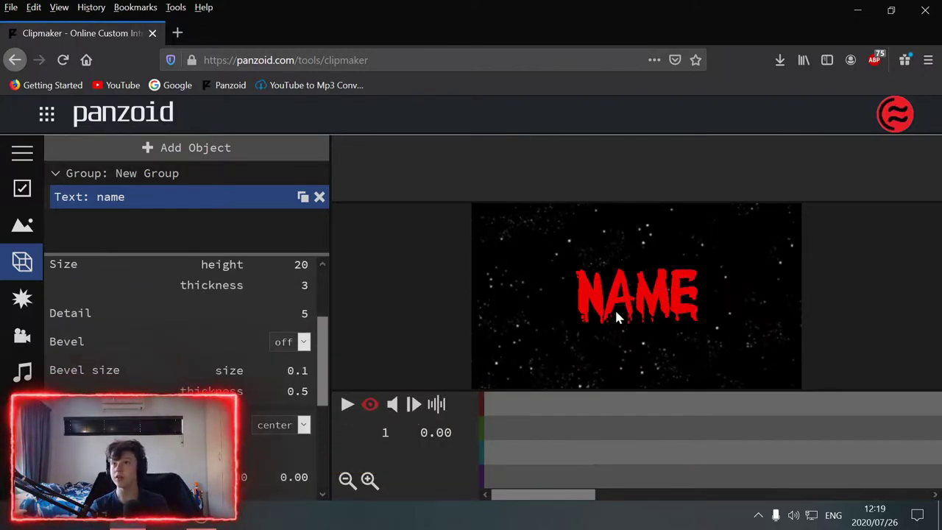
{"action": "scroll", "coordinate": [184, 331], "scroll_direction": "up", "scroll_amount": 3}
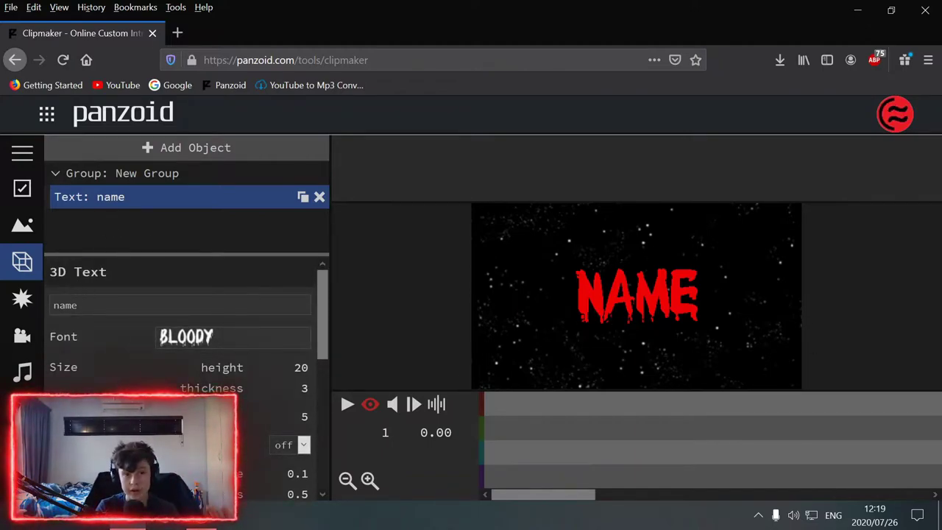
Step: Add an RGB Shift effect from DISTORT and raise its amount to 0.006
{"action": "left_click", "coordinate": [22, 298]}
{"action": "left_click", "coordinate": [199, 148]}
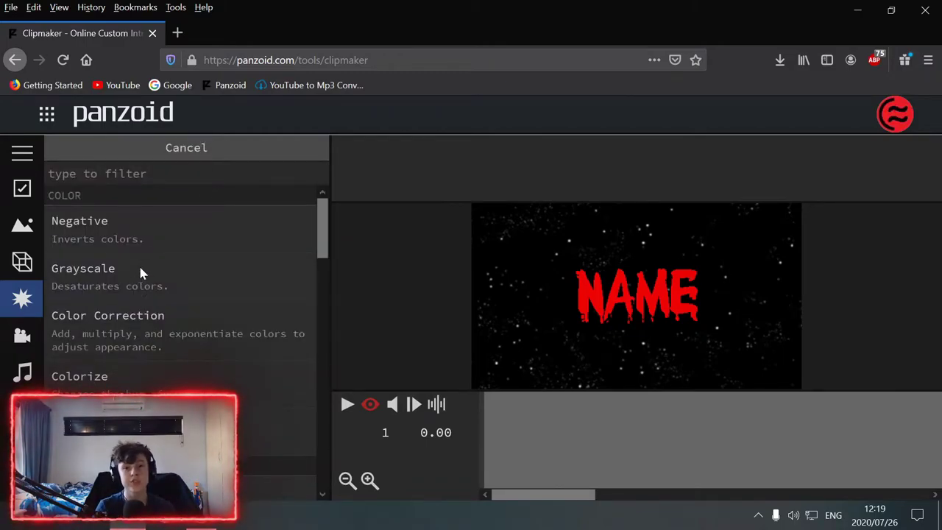
{"action": "scroll", "coordinate": [194, 340], "scroll_direction": "down", "scroll_amount": 5}
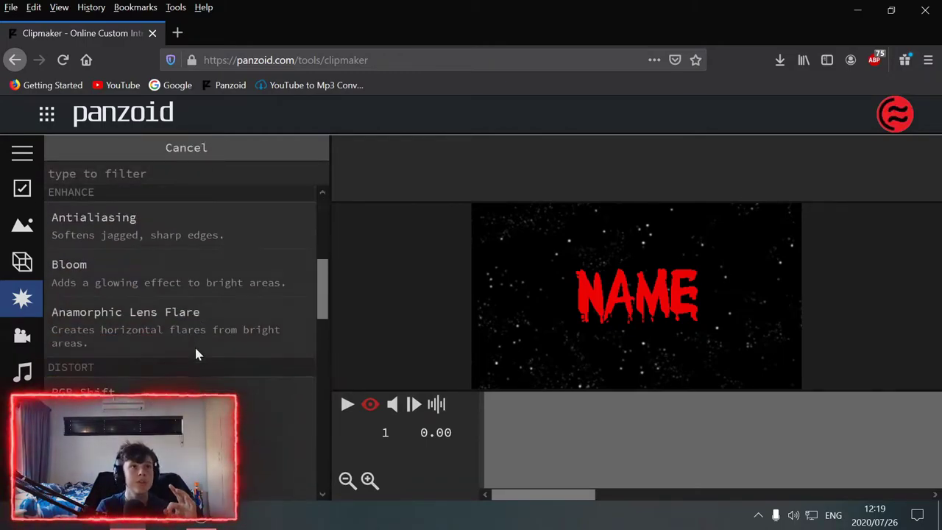
{"action": "left_click", "coordinate": [184, 404]}
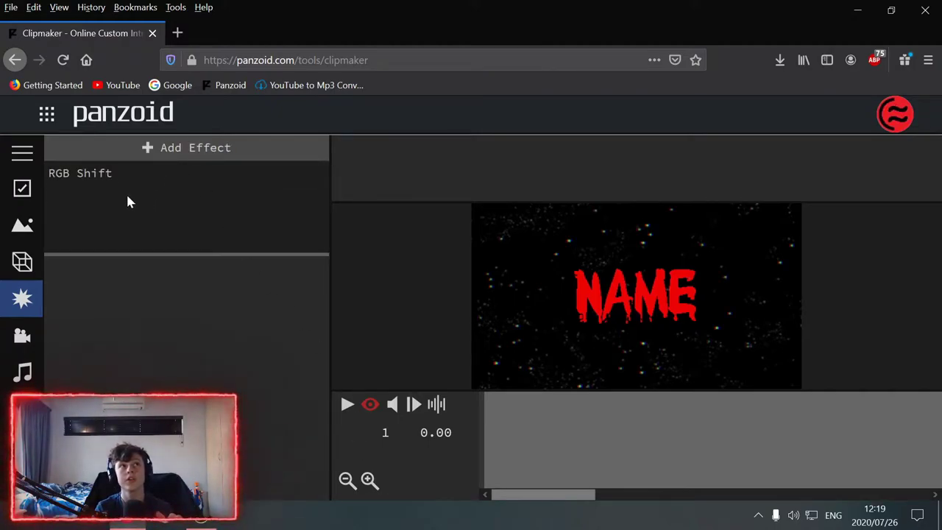
{"action": "left_click", "coordinate": [120, 174]}
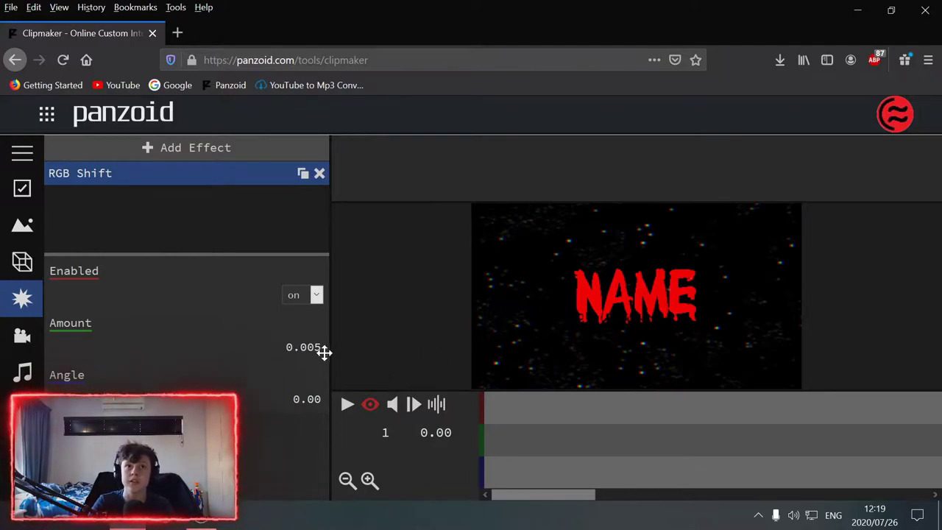
{"action": "left_click_drag", "start_coordinate": [311, 332], "coordinate": [293, 356]}
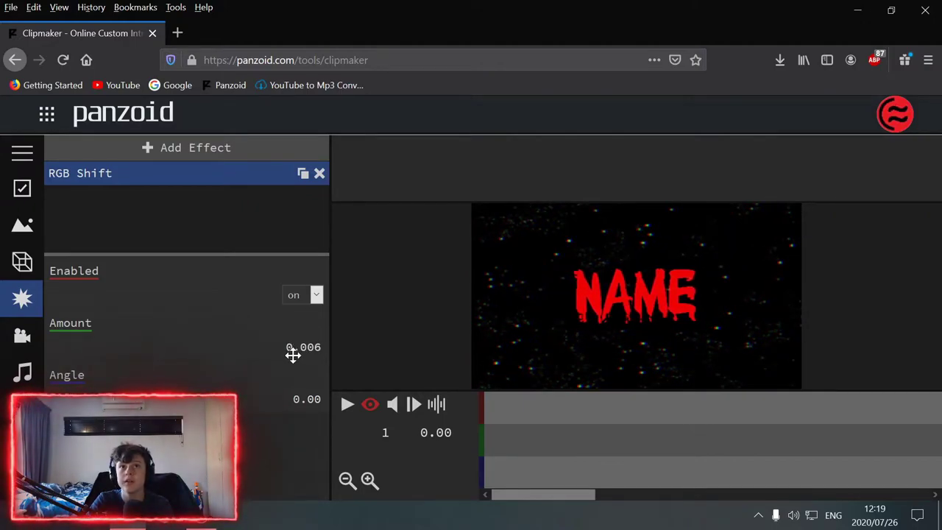
Step: Add a Glitch effect beneath the RGB Shift effect
{"action": "left_click", "coordinate": [170, 150]}
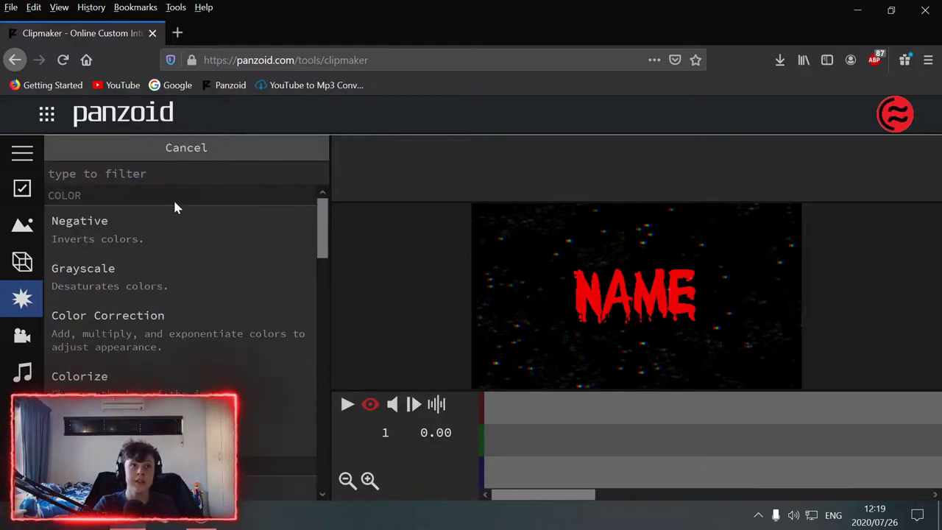
{"action": "scroll", "coordinate": [200, 393], "scroll_direction": "down", "scroll_amount": 8}
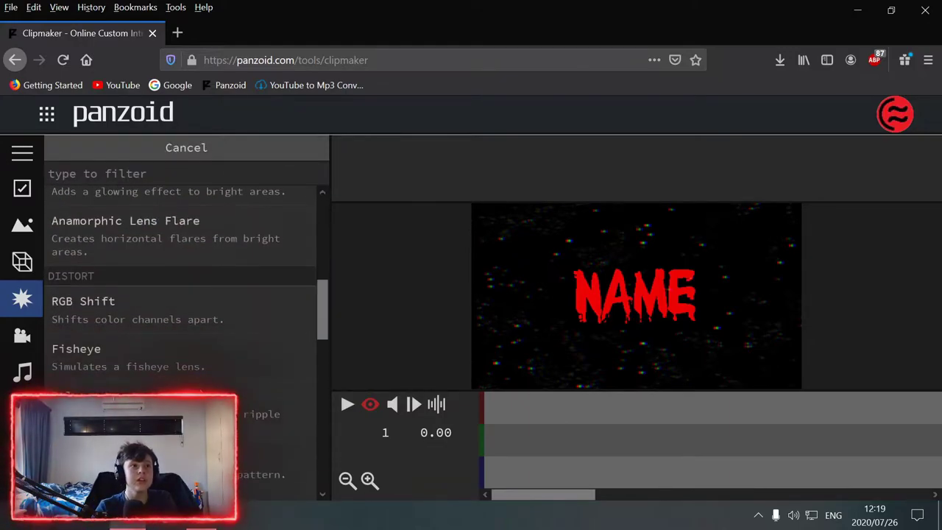
{"action": "scroll", "coordinate": [200, 393], "scroll_direction": "down", "scroll_amount": 7}
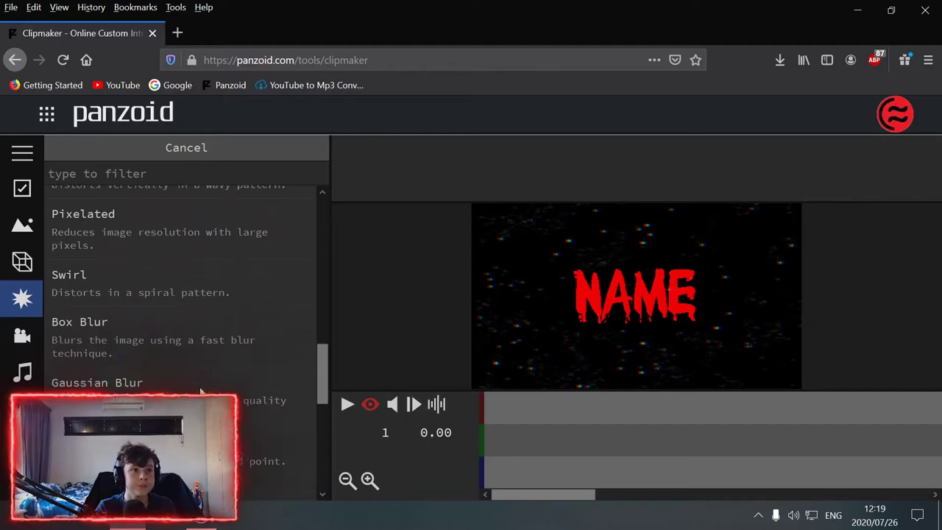
{"action": "scroll", "coordinate": [201, 391], "scroll_direction": "down", "scroll_amount": 2}
{"action": "left_click", "coordinate": [172, 384]}
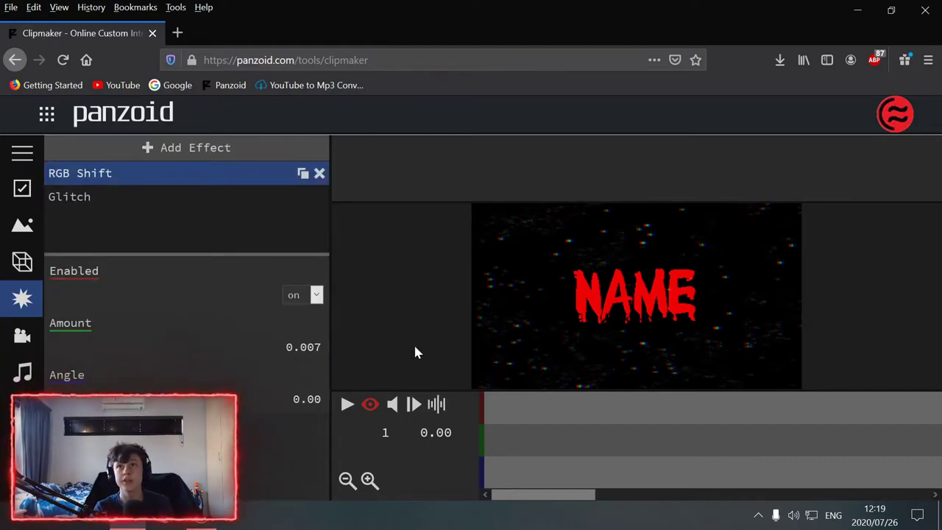
Step: Preview the Glitch effect distorting the NAME text with a quick play and pause
{"action": "left_click", "coordinate": [96, 197]}
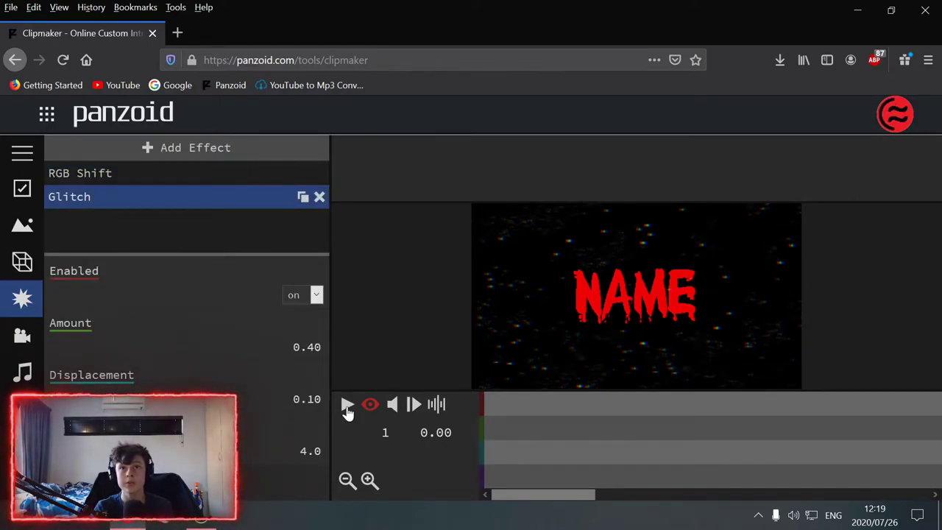
{"action": "left_click", "coordinate": [348, 404]}
{"action": "left_click", "coordinate": [348, 411]}
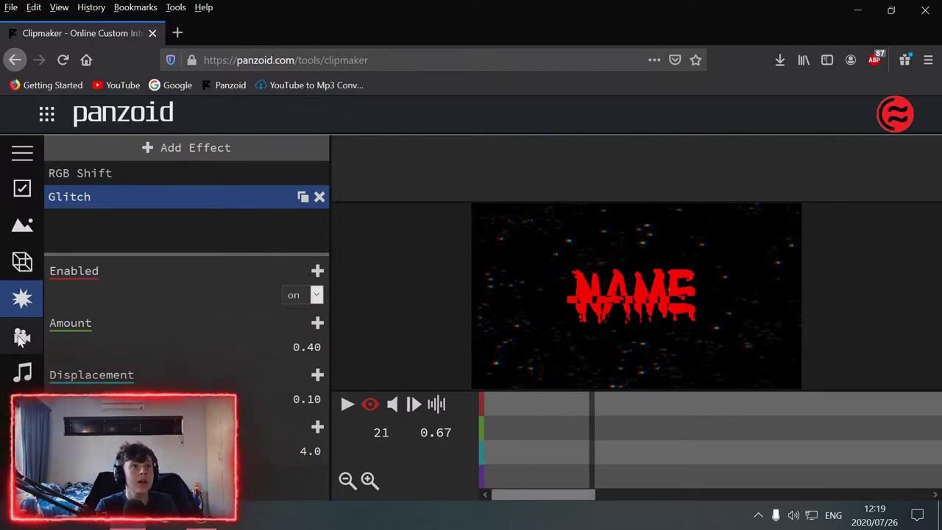
{"action": "left_click", "coordinate": [23, 373]}
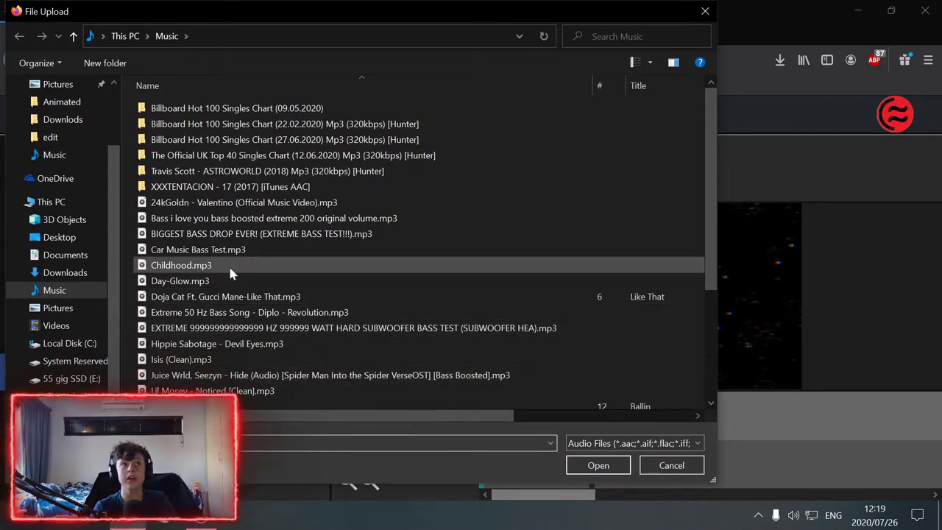
Step: Load the mp3 music track and set its start offset to 6.59 seconds
{"action": "scroll", "coordinate": [228, 361], "scroll_direction": "down", "scroll_amount": 4}
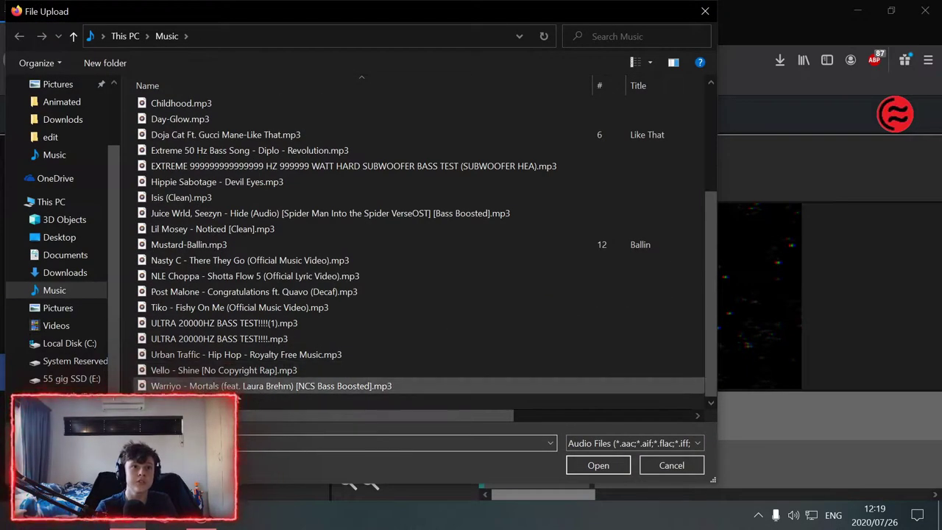
{"action": "left_click", "coordinate": [598, 465]}
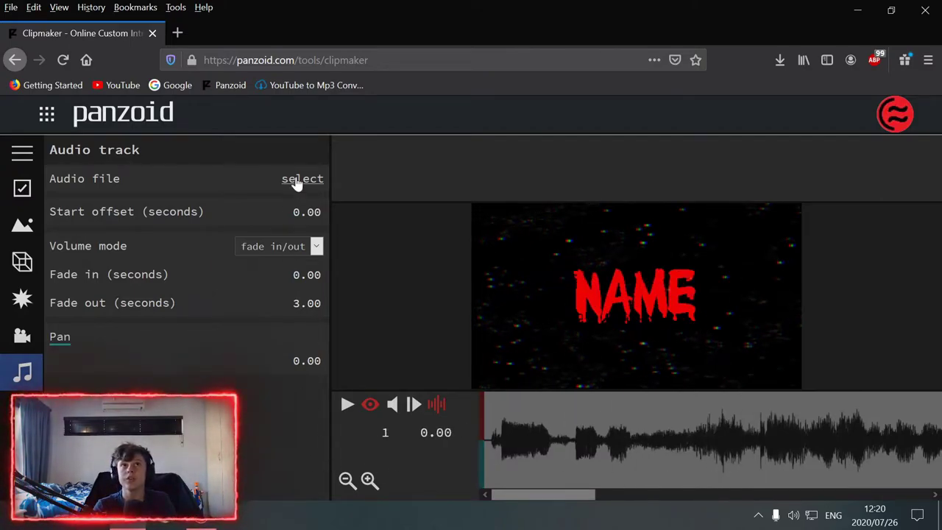
{"action": "type", "text": "6"}
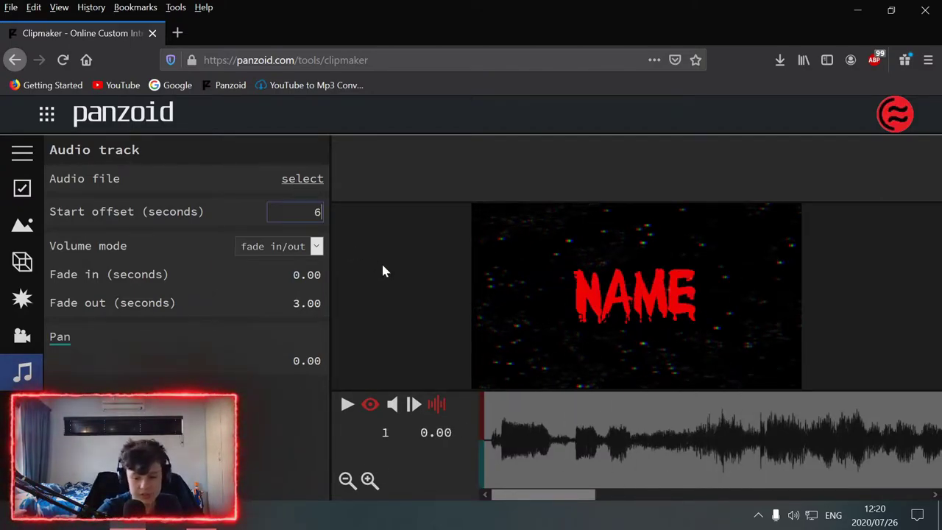
{"action": "key", "text": "Return"}
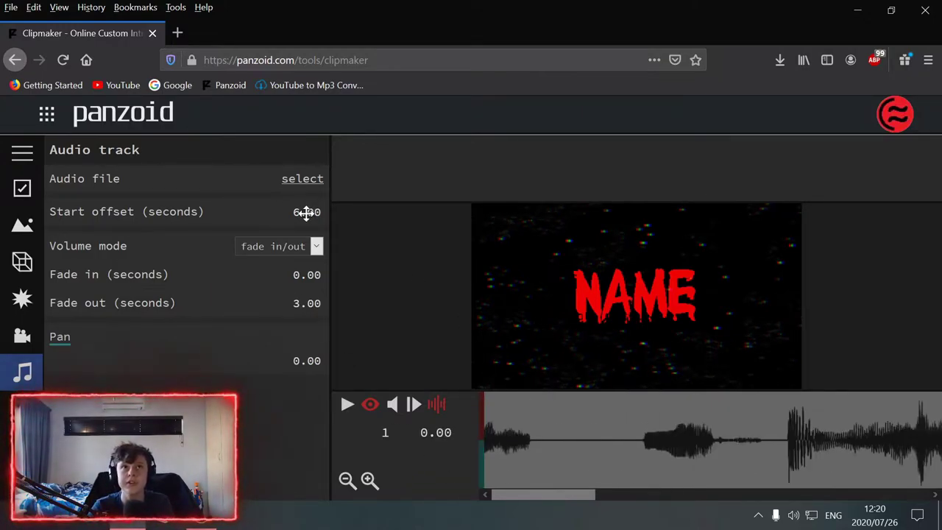
{"action": "left_click_drag", "start_coordinate": [305, 213], "coordinate": [294, 137]}
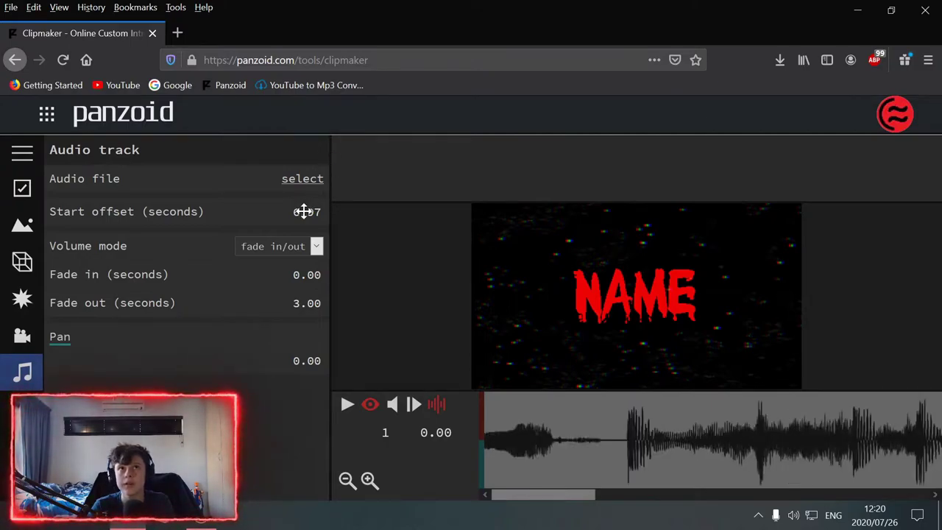
{"action": "left_click_drag", "start_coordinate": [306, 212], "coordinate": [317, 246]}
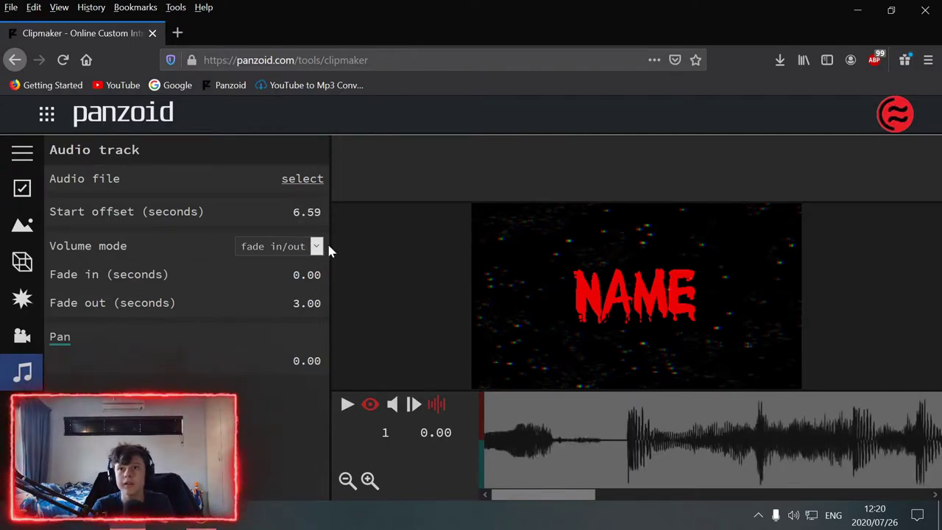
Step: Play the intro once to check the music timing
{"action": "left_click", "coordinate": [347, 406]}
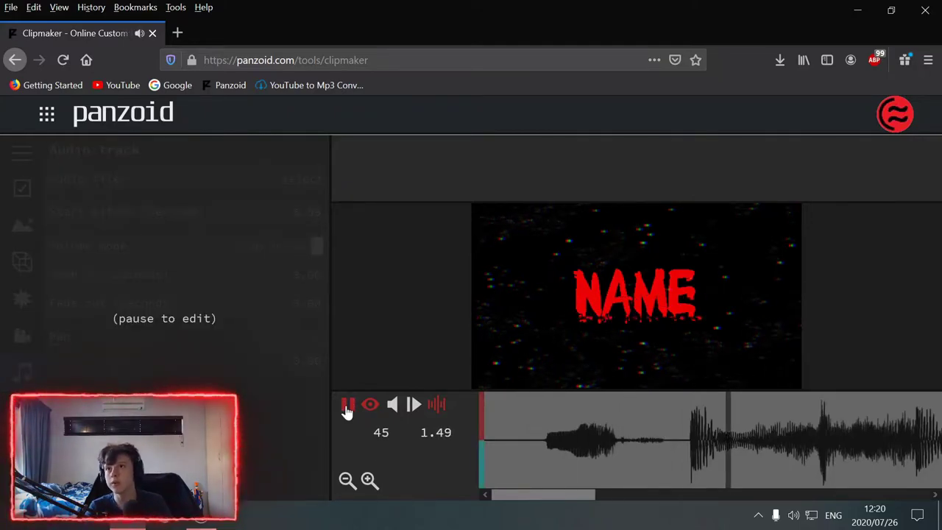
{"action": "left_click", "coordinate": [348, 407]}
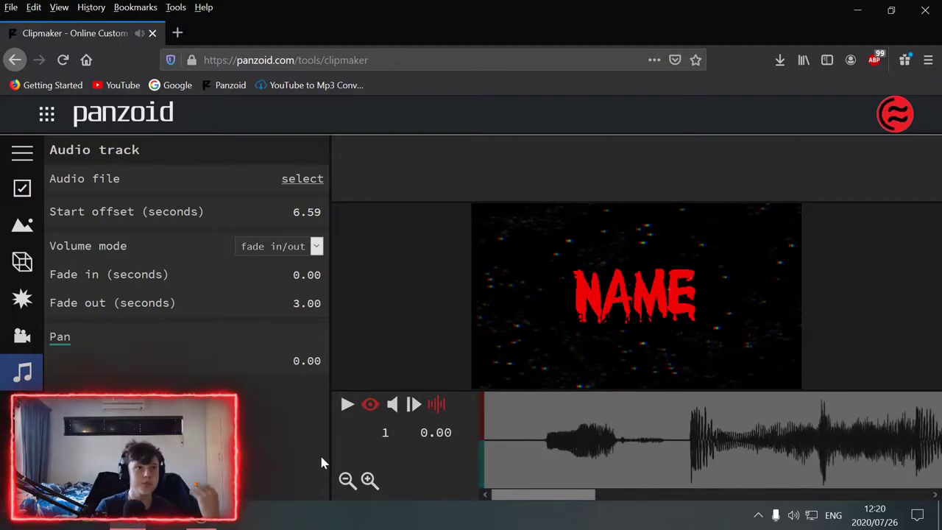
{"action": "left_click", "coordinate": [21, 338]}
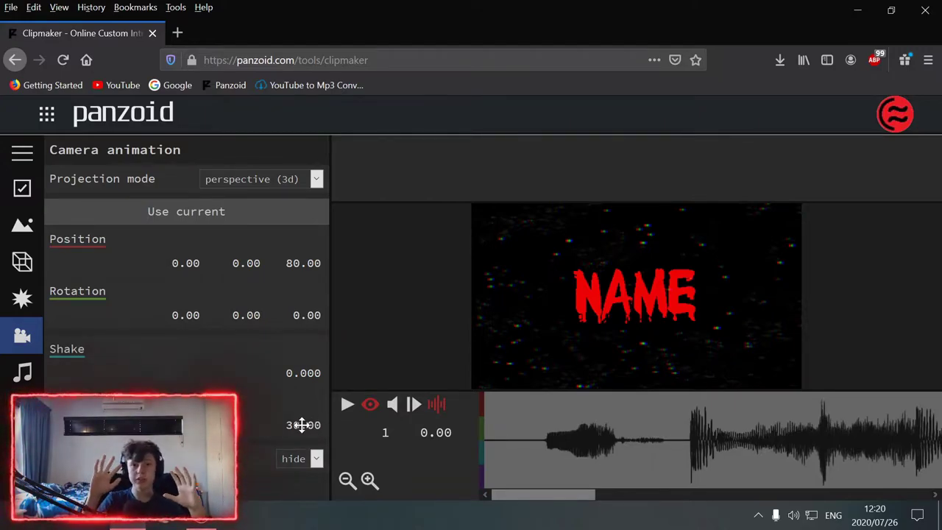
Step: Try small camera shake adjustments and the value below it, previewing each change
{"action": "mouse_move", "coordinate": [303, 424]}
{"action": "left_mouse_down"}
{"action": "mouse_move", "coordinate": [280, 427]}
{"action": "mouse_move", "coordinate": [302, 425]}
{"action": "left_mouse_up"}
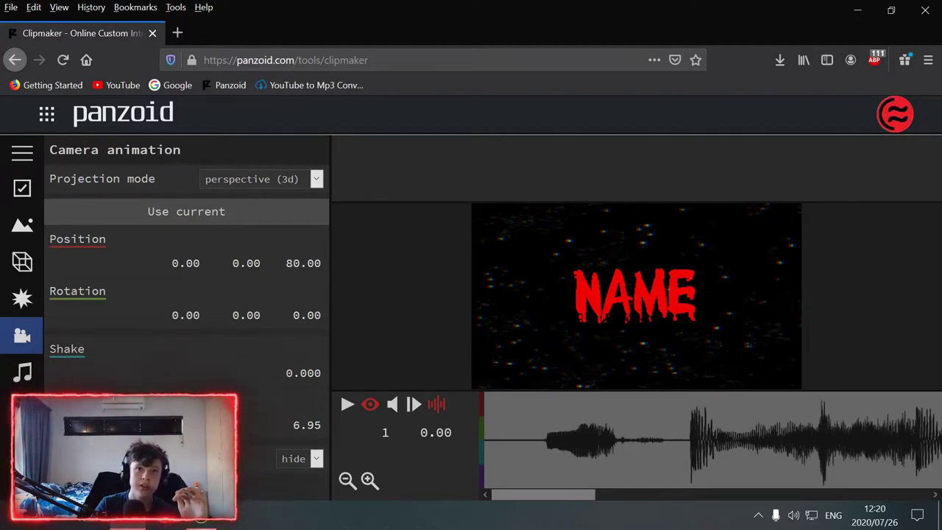
{"action": "left_click_drag", "start_coordinate": [299, 368], "coordinate": [295, 360]}
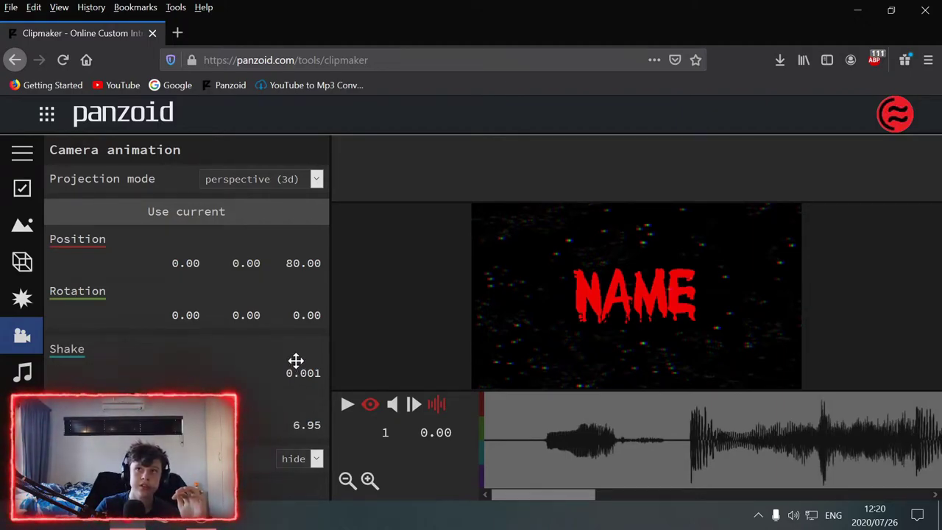
{"action": "left_click", "coordinate": [347, 406]}
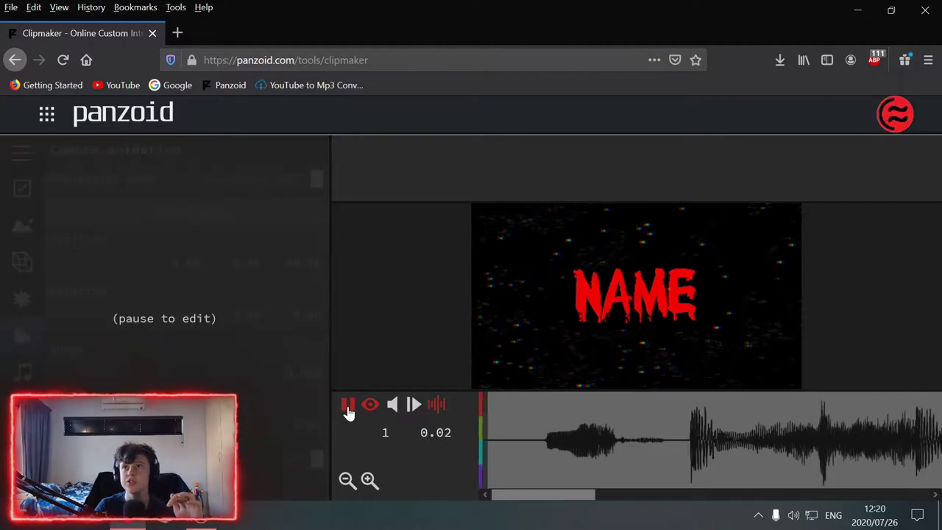
{"action": "left_click", "coordinate": [347, 406]}
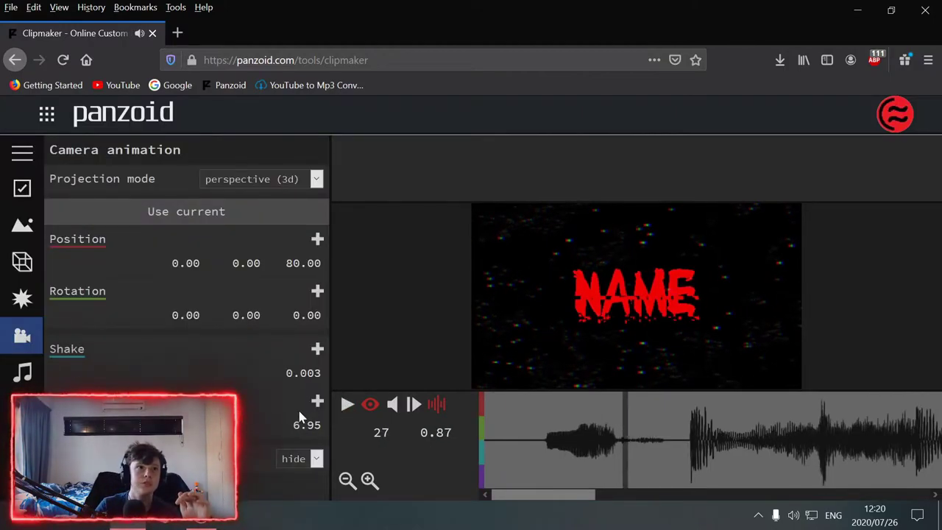
{"action": "left_click_drag", "start_coordinate": [299, 375], "coordinate": [297, 378]}
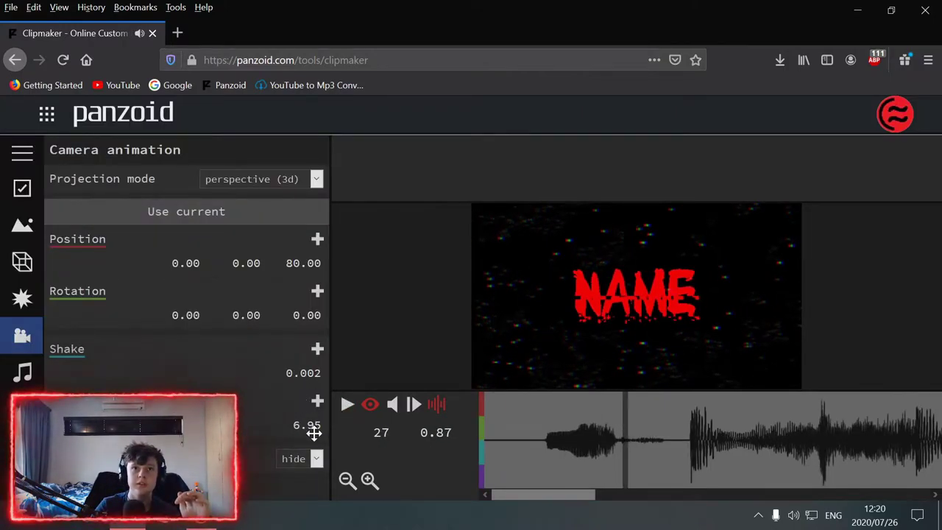
{"action": "left_click_drag", "start_coordinate": [314, 433], "coordinate": [296, 405]}
{"action": "left_click", "coordinate": [346, 404]}
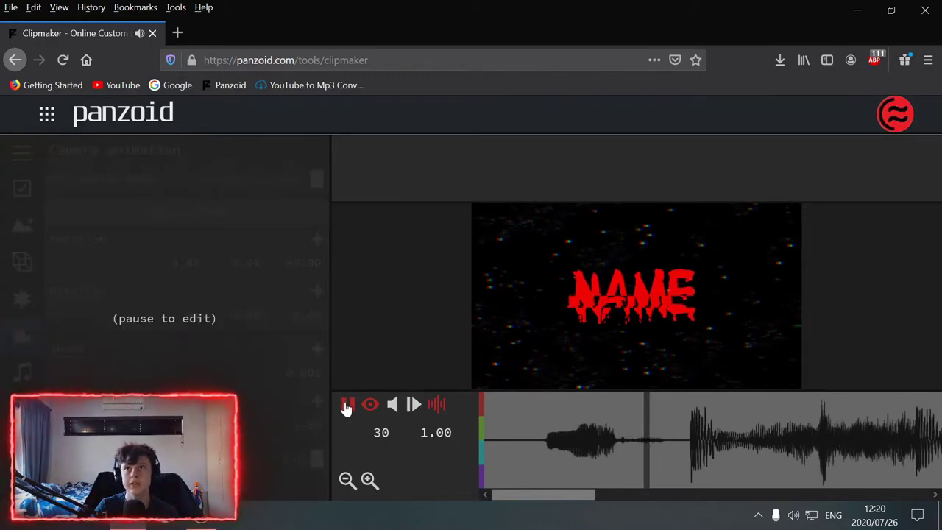
{"action": "left_click", "coordinate": [347, 404]}
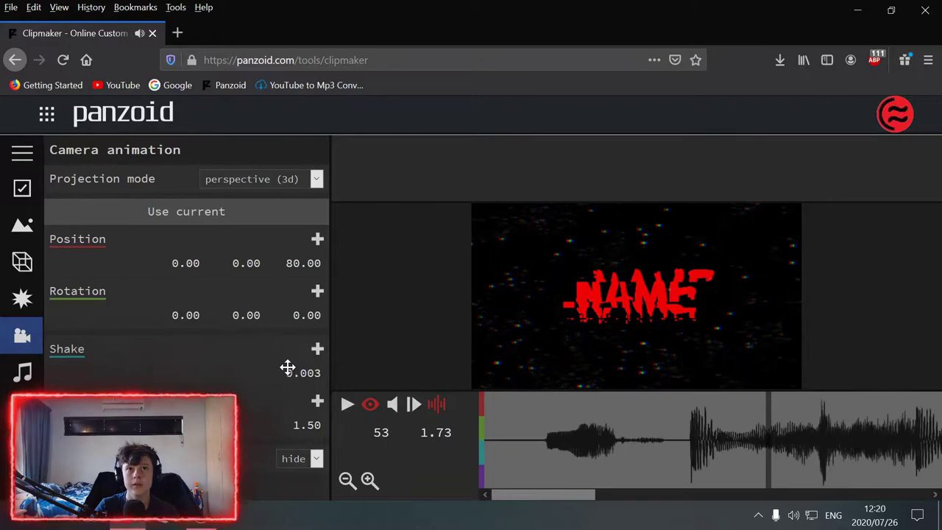
Step: Raise the camera shake to 0.018 and preview it from the start
{"action": "left_click_drag", "start_coordinate": [287, 368], "coordinate": [288, 355]}
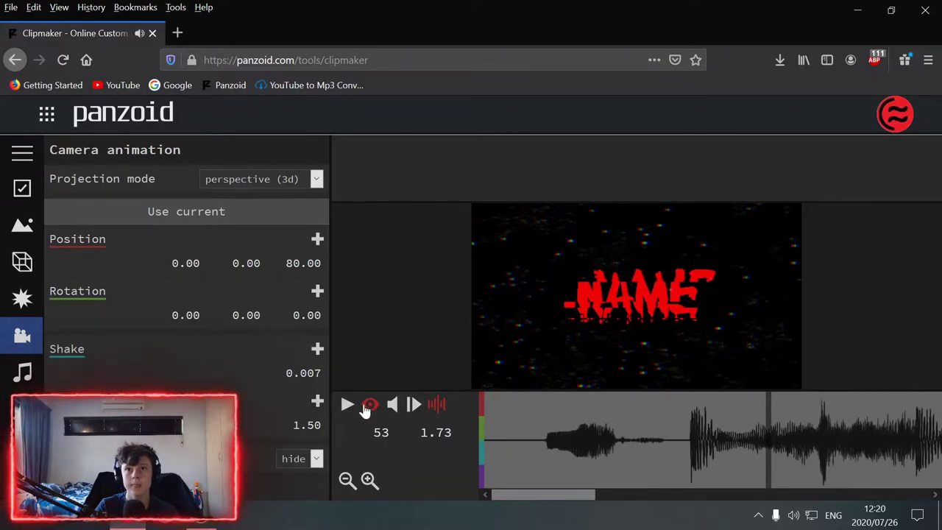
{"action": "left_click", "coordinate": [347, 405]}
{"action": "left_click", "coordinate": [347, 404]}
{"action": "left_click", "coordinate": [624, 445]}
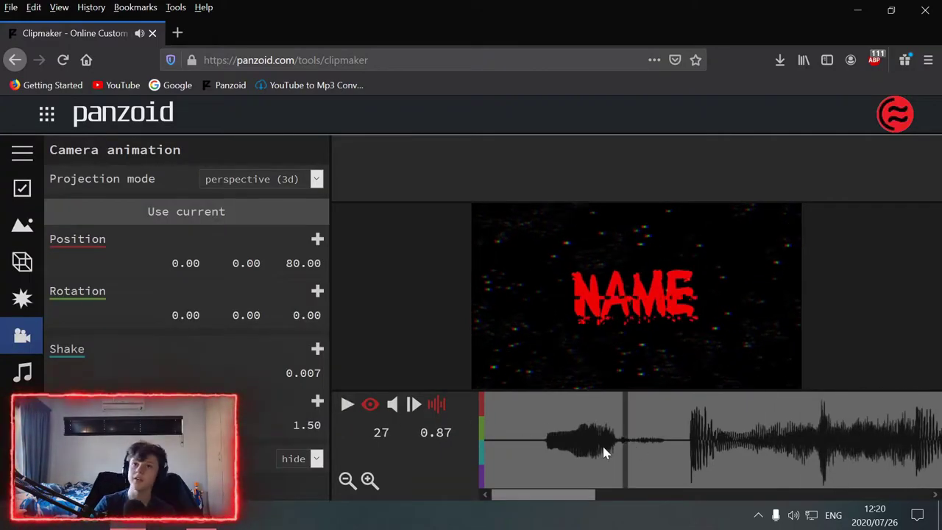
{"action": "left_click", "coordinate": [485, 457]}
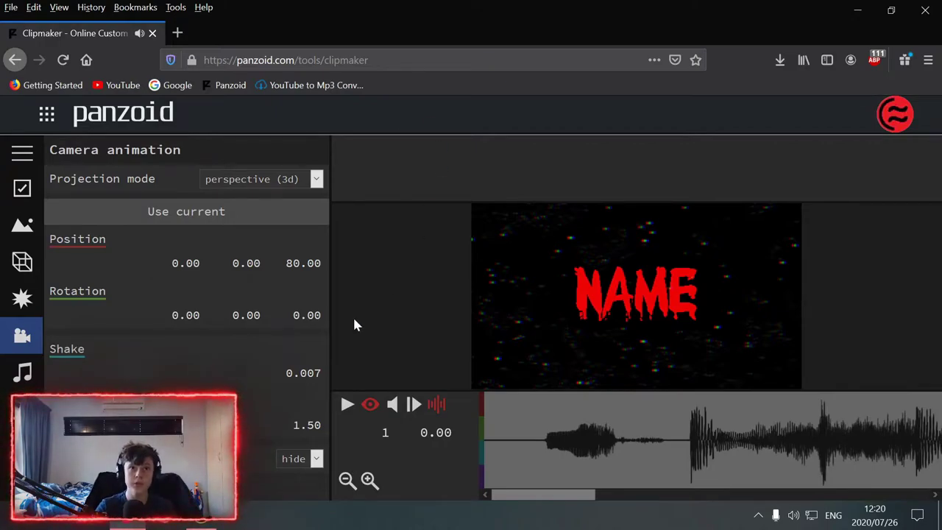
{"action": "left_click_drag", "start_coordinate": [298, 372], "coordinate": [288, 274]}
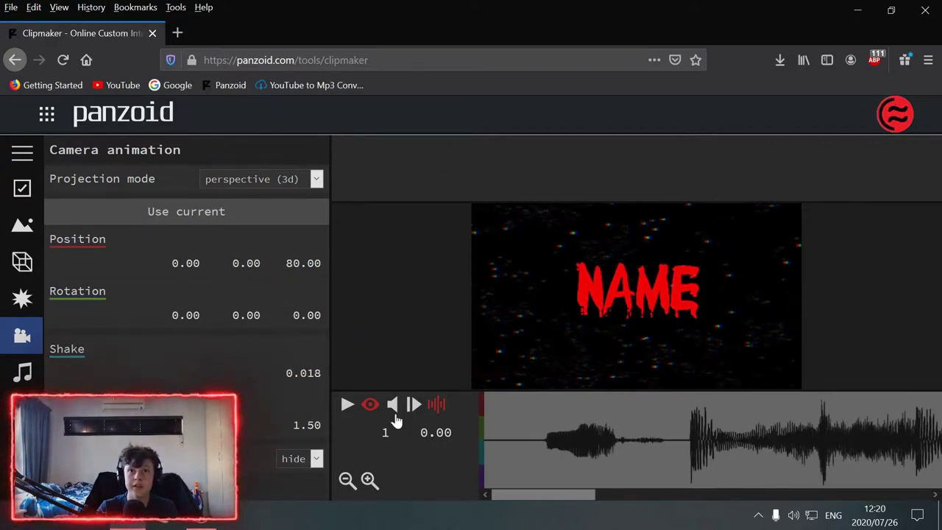
{"action": "left_click", "coordinate": [345, 405]}
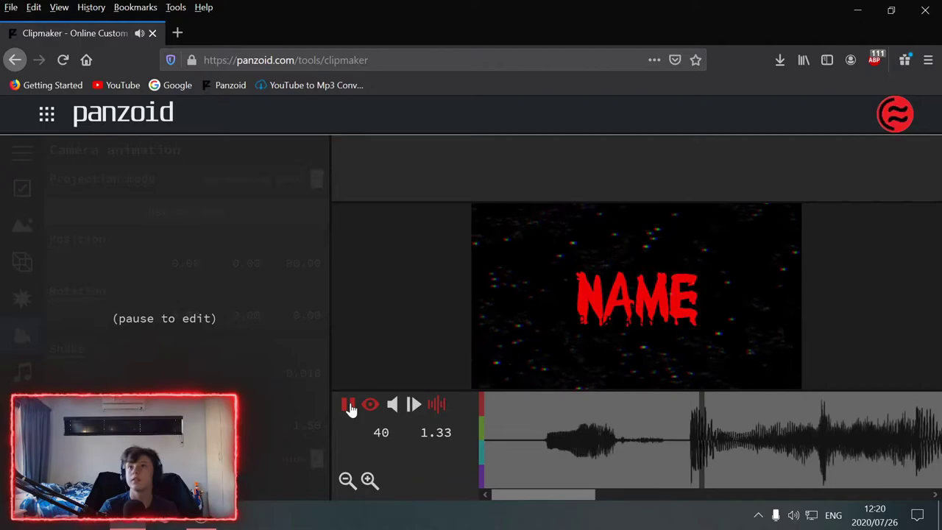
{"action": "left_click", "coordinate": [348, 407]}
{"action": "left_click", "coordinate": [485, 458]}
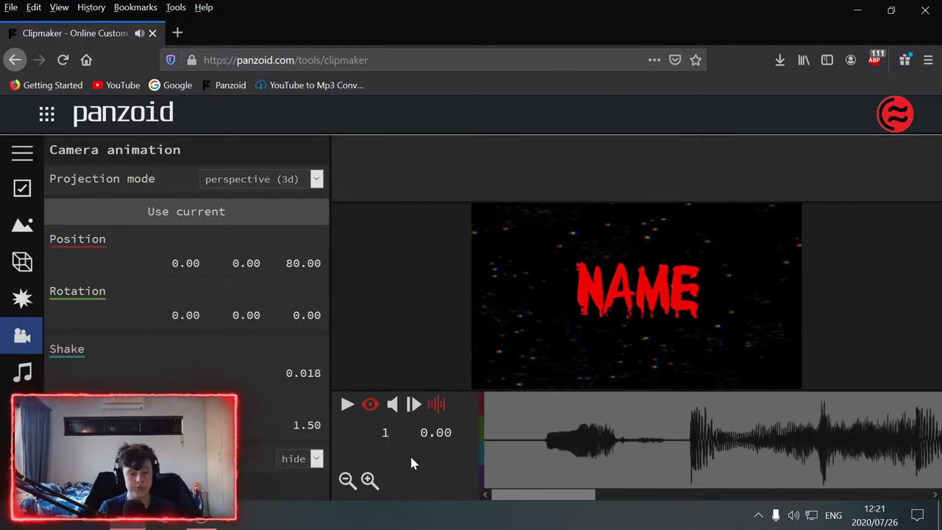
Step: Show the 3D editor view and copy a view orbited around NAME into the camera
{"action": "left_click", "coordinate": [368, 406]}
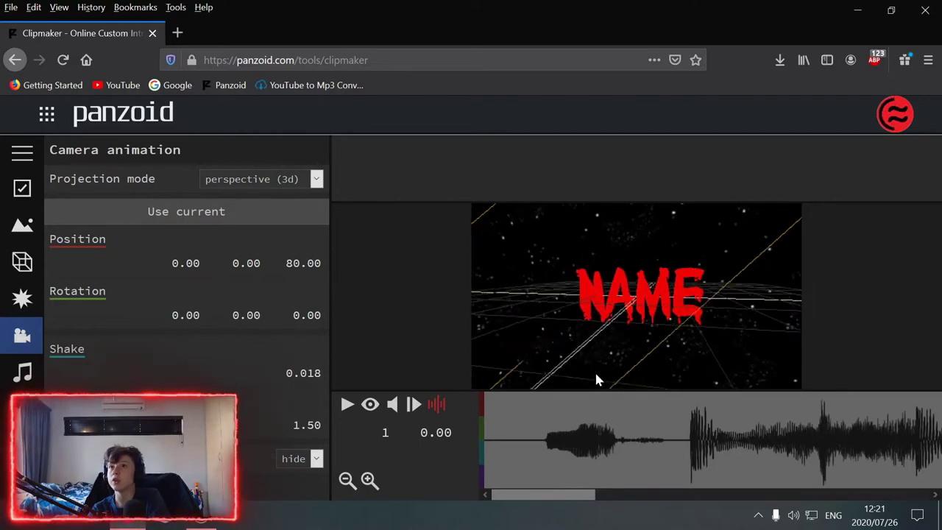
{"action": "left_click", "coordinate": [542, 476]}
{"action": "left_click", "coordinate": [485, 480]}
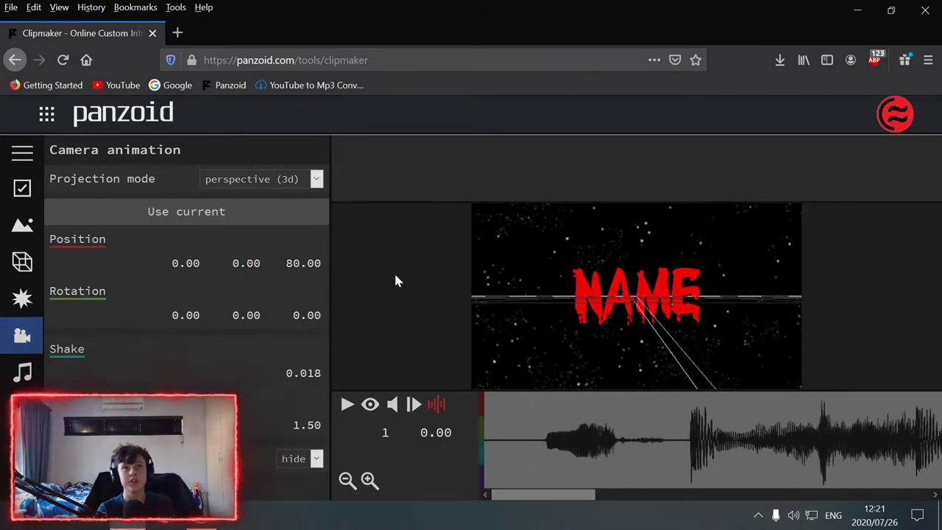
{"action": "left_click", "coordinate": [371, 405]}
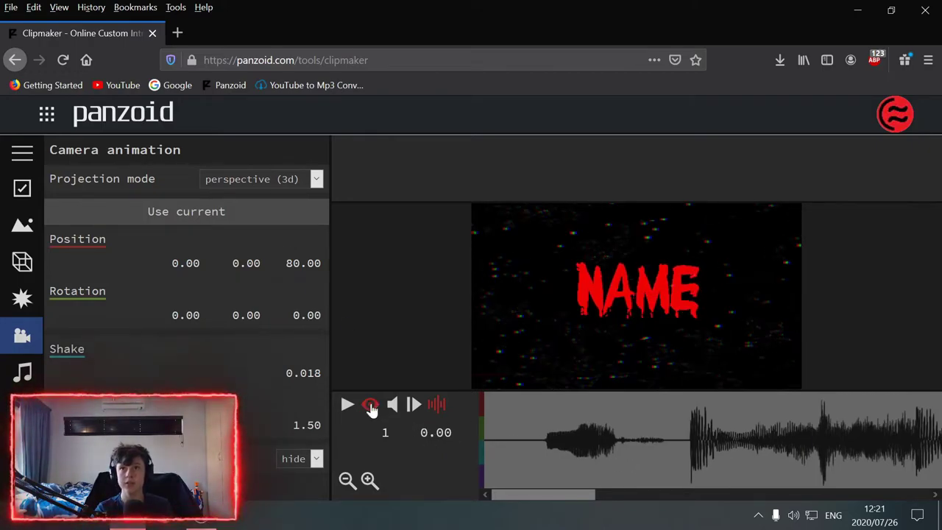
{"action": "left_click", "coordinate": [370, 406]}
{"action": "left_click", "coordinate": [370, 406]}
{"action": "left_click", "coordinate": [371, 406]}
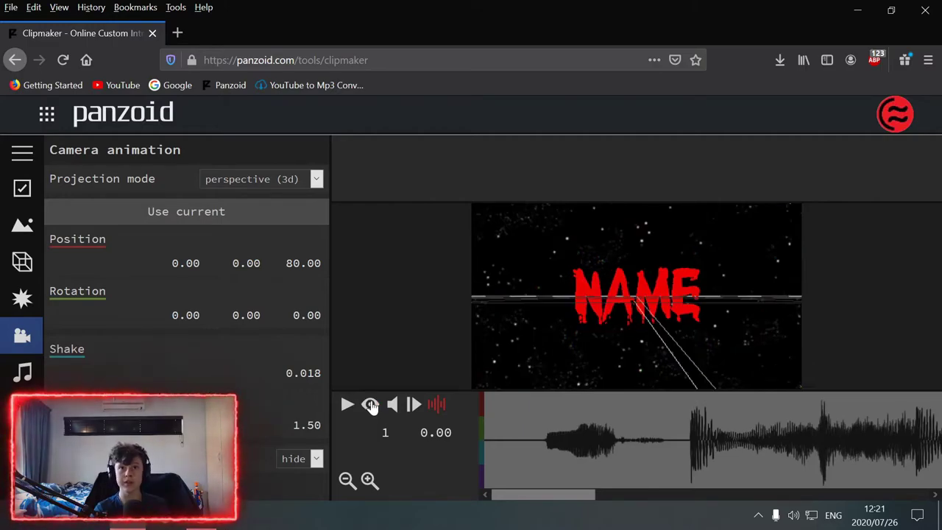
{"action": "left_click_drag", "start_coordinate": [640, 350], "coordinate": [688, 335]}
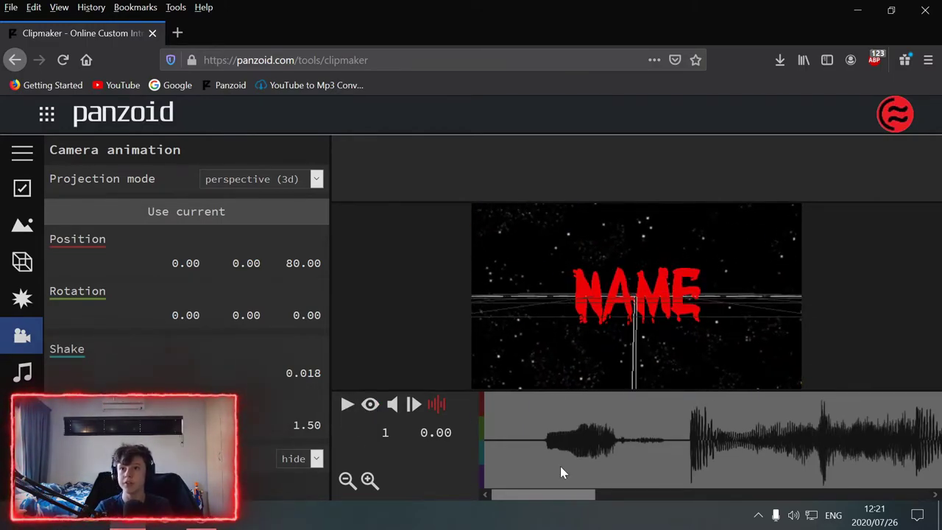
{"action": "left_click", "coordinate": [226, 211]}
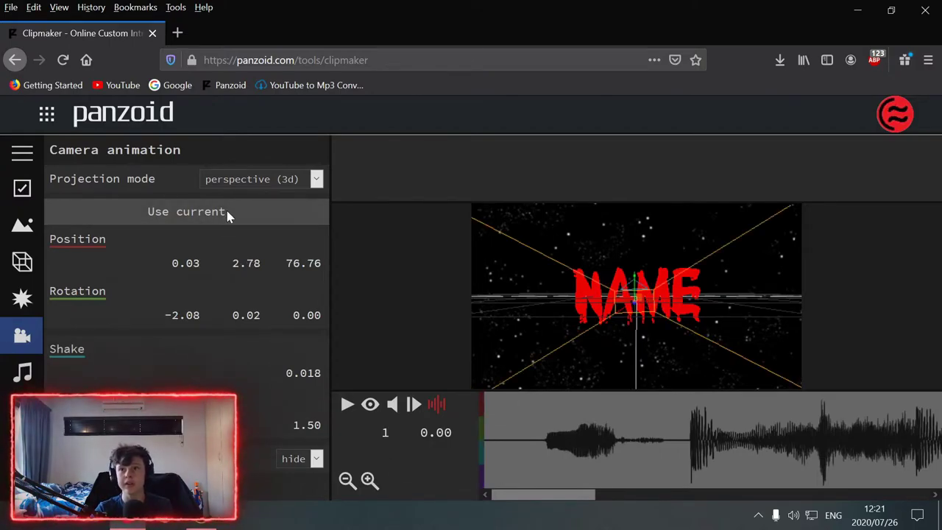
Step: Add camera keyframes at the first beat, around frames 37, 39 and 44, zooming in then out
{"action": "left_click_drag", "start_coordinate": [575, 471], "coordinate": [679, 477]}
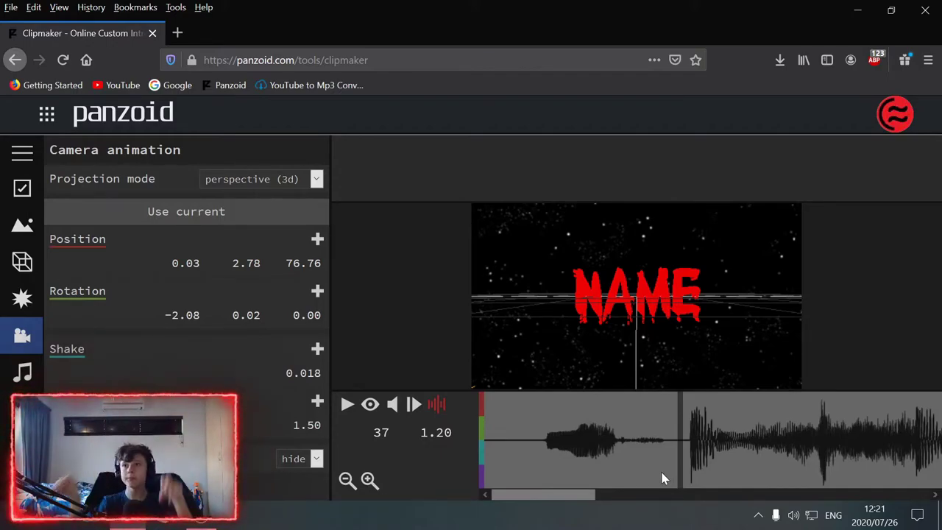
{"action": "left_click", "coordinate": [243, 216]}
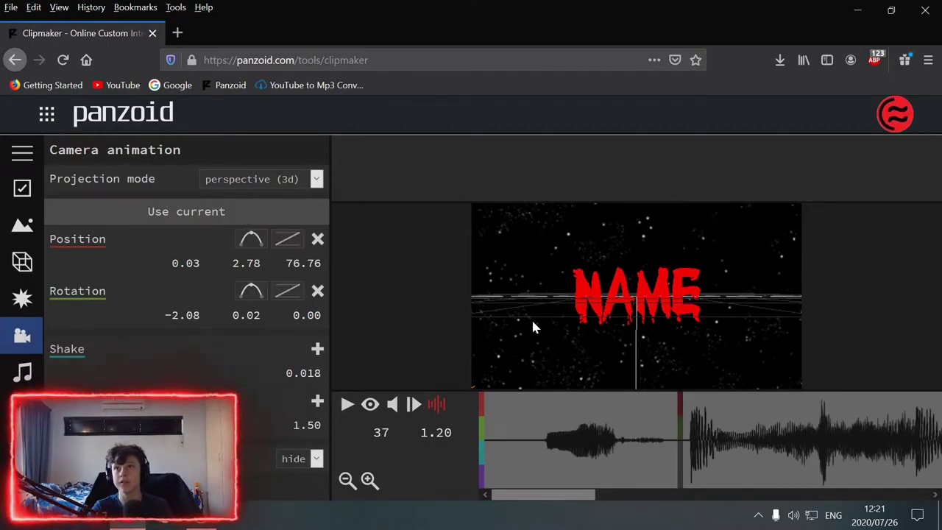
{"action": "scroll", "coordinate": [646, 319], "scroll_direction": "up", "scroll_amount": 5}
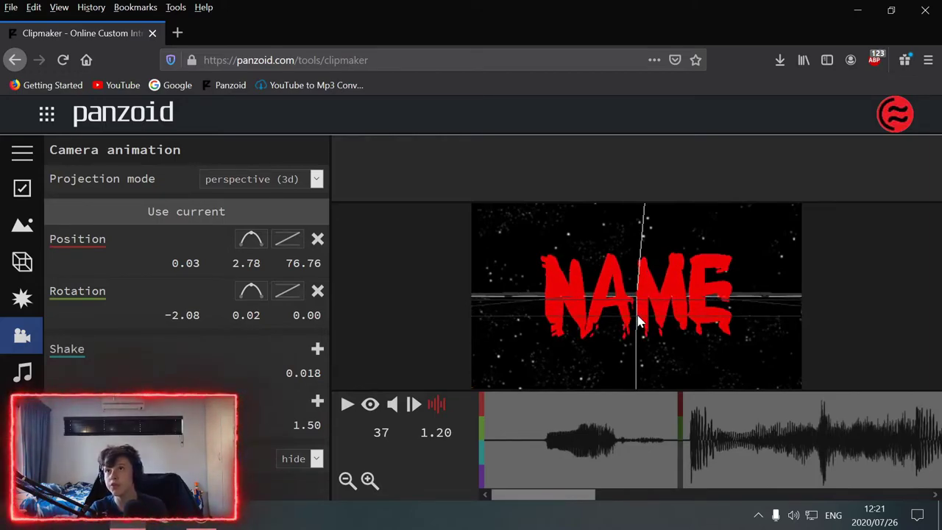
{"action": "scroll", "coordinate": [639, 321], "scroll_direction": "up", "scroll_amount": 3}
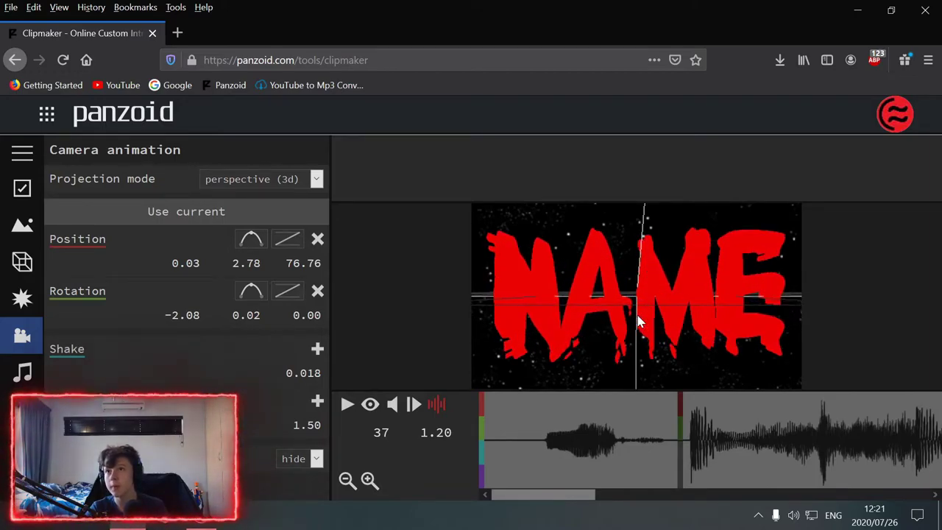
{"action": "left_click", "coordinate": [693, 437]}
{"action": "left_click", "coordinate": [690, 437]}
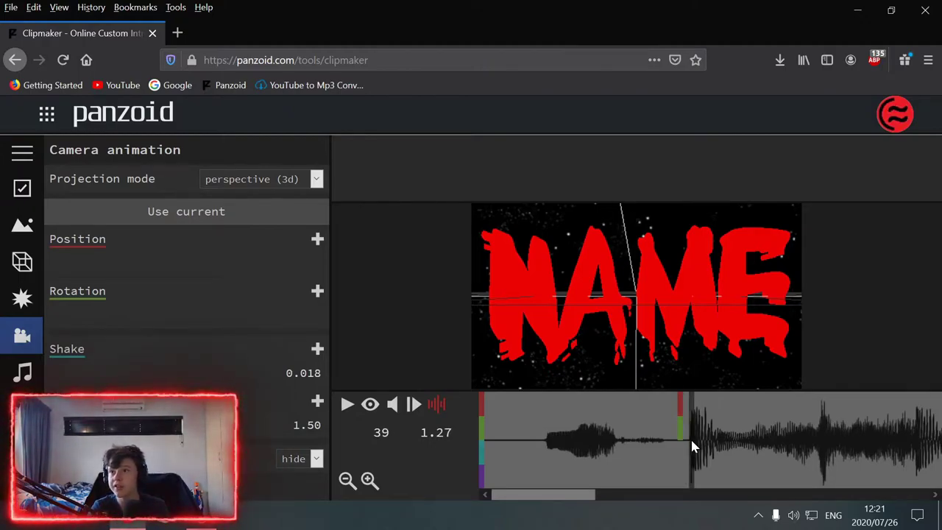
{"action": "left_click", "coordinate": [251, 217]}
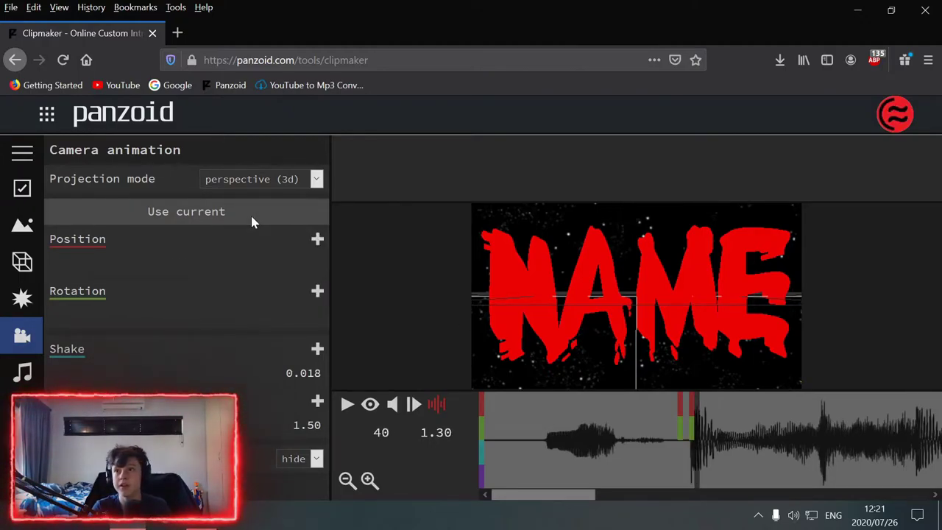
{"action": "scroll", "coordinate": [648, 335], "scroll_direction": "down", "scroll_amount": 5}
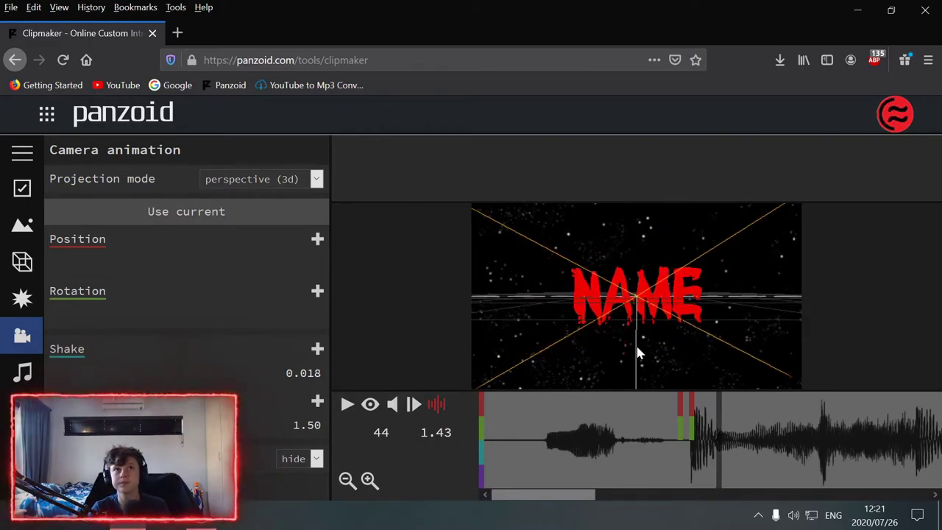
{"action": "scroll", "coordinate": [637, 353], "scroll_direction": "down", "scroll_amount": 1}
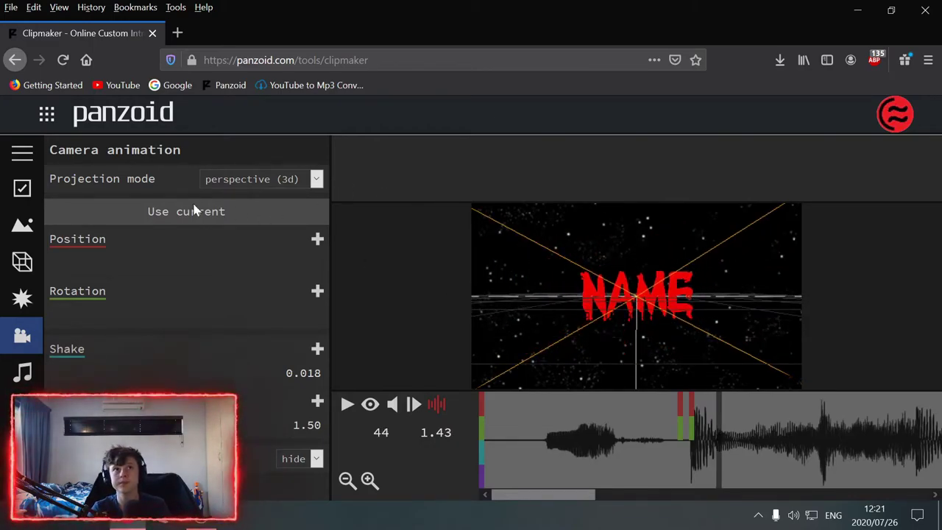
{"action": "left_click", "coordinate": [190, 215]}
Step: Play the rendered intro from the start to check the beat zoom, then locate the next beat
{"action": "left_click_drag", "start_coordinate": [715, 468], "coordinate": [449, 477]}
{"action": "left_click", "coordinate": [369, 405]}
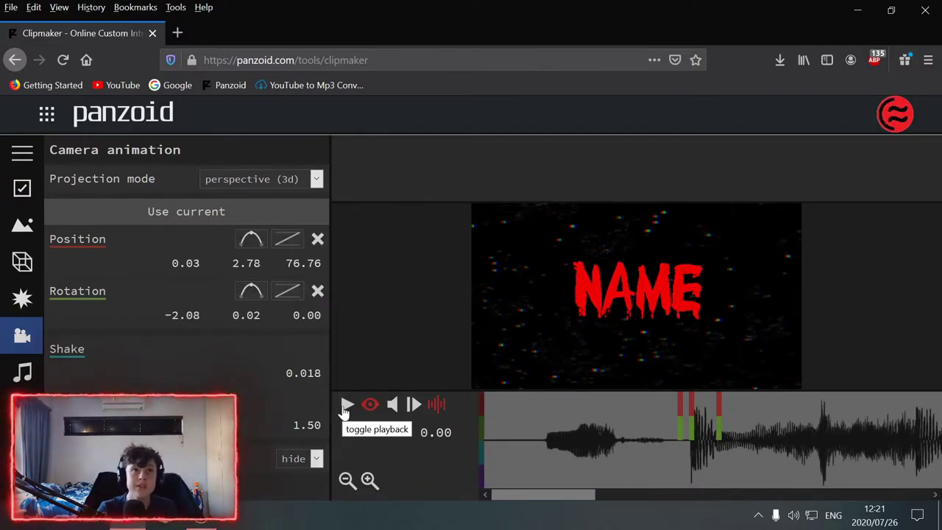
{"action": "left_click", "coordinate": [347, 411]}
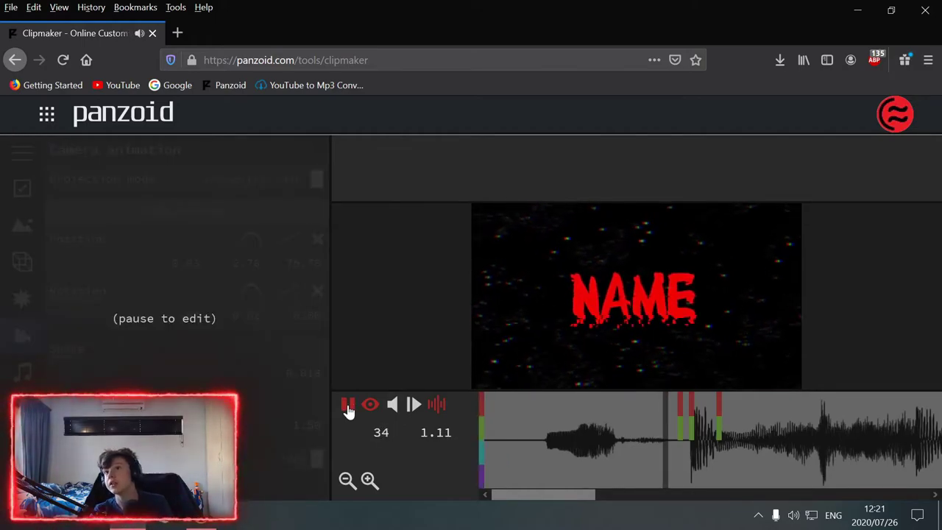
{"action": "left_click", "coordinate": [348, 412]}
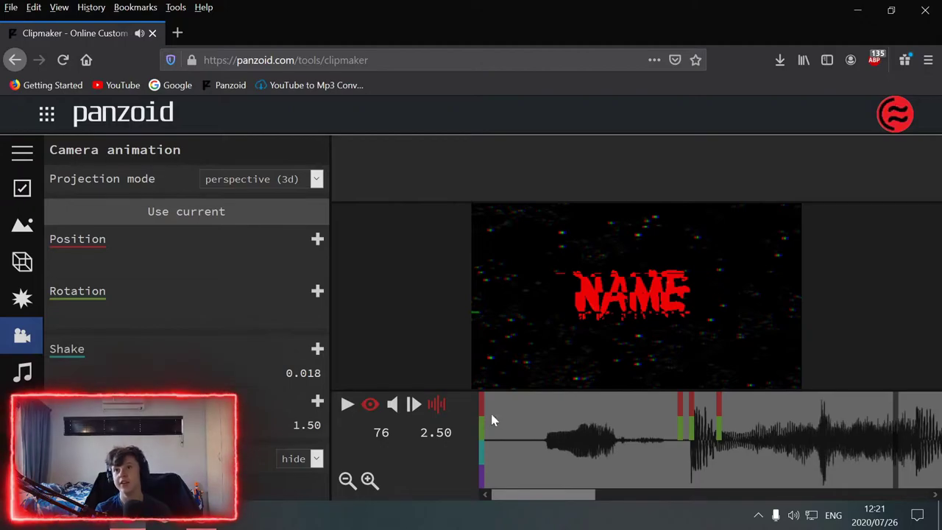
{"action": "left_click_drag", "start_coordinate": [692, 458], "coordinate": [353, 459]}
{"action": "left_click", "coordinate": [348, 406]}
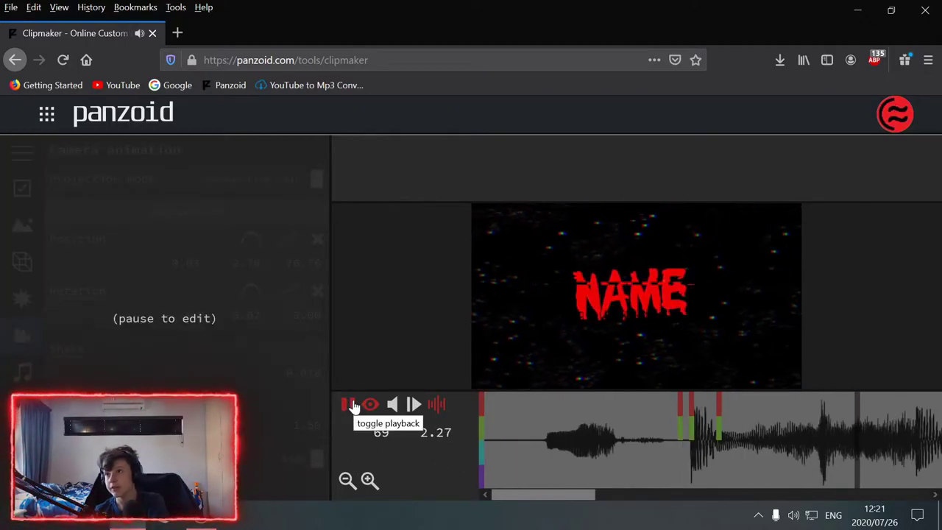
{"action": "left_click", "coordinate": [350, 406]}
{"action": "left_click_drag", "start_coordinate": [541, 449], "coordinate": [353, 482]}
{"action": "mouse_move", "coordinate": [684, 485]}
{"action": "left_mouse_down"}
{"action": "mouse_move", "coordinate": [635, 475]}
{"action": "mouse_move", "coordinate": [672, 473]}
{"action": "left_mouse_up"}
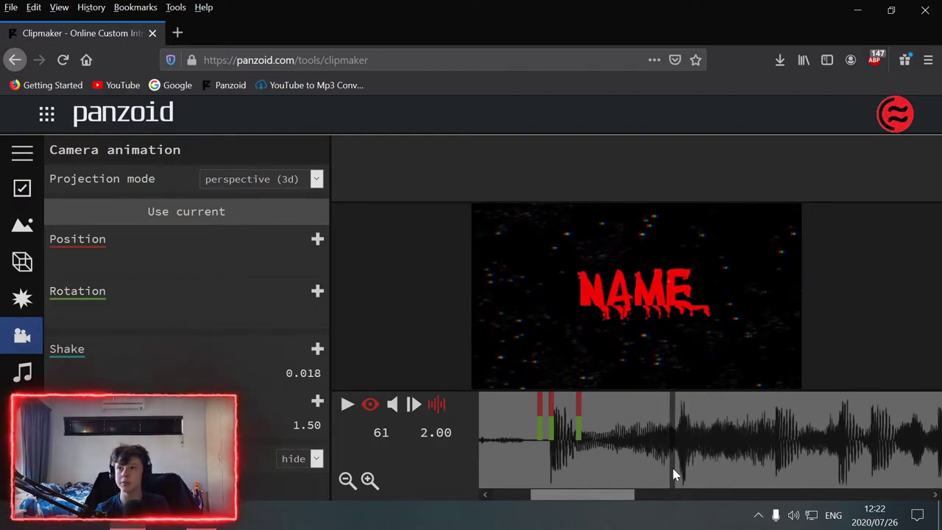
Step: Capture camera keyframes at the second beat around frame 63
{"action": "left_click", "coordinate": [368, 406]}
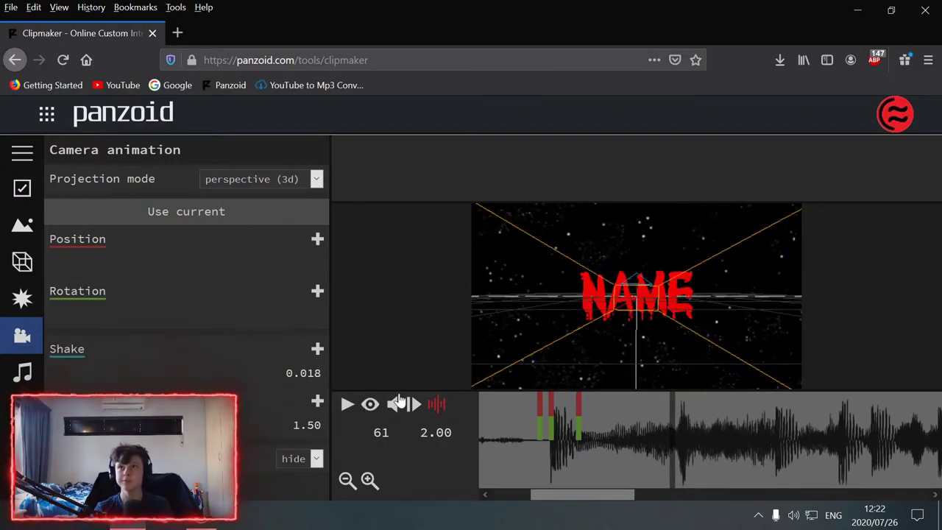
{"action": "left_click", "coordinate": [248, 214]}
{"action": "key", "text": "Right"}
{"action": "key", "text": "Right"}
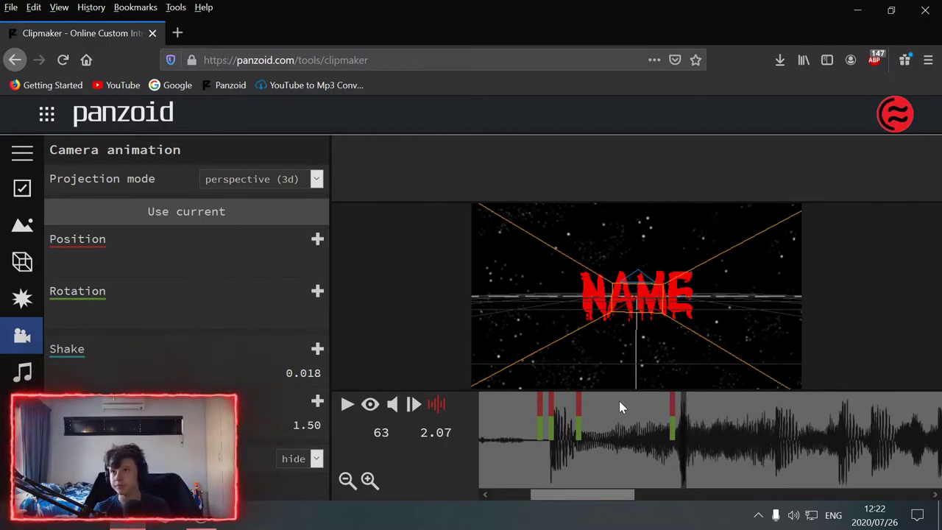
{"action": "left_click", "coordinate": [172, 211]}
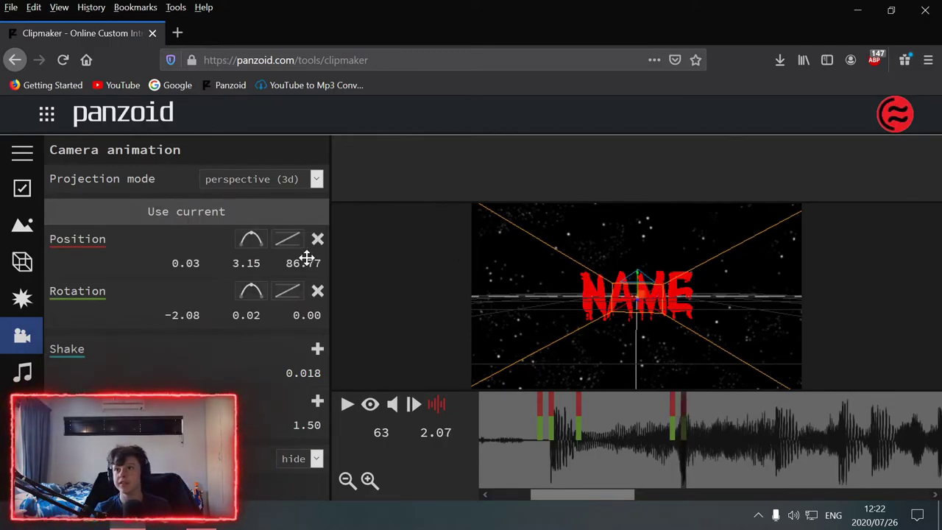
Step: Store a closer camera position at frame 63, then play the intro preview
{"action": "key", "text": "Right"}
{"action": "key", "text": "Right"}
{"action": "key", "text": "Left"}
{"action": "key", "text": "Left"}
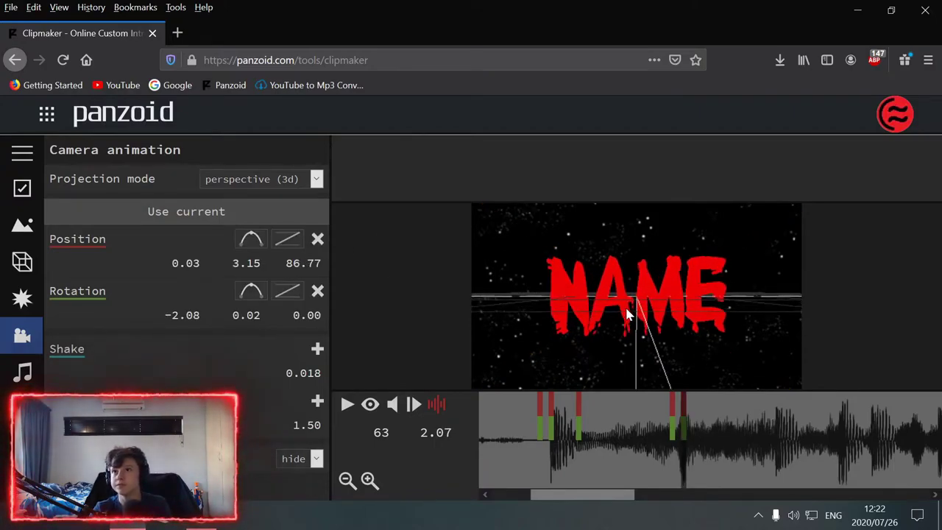
{"action": "left_click", "coordinate": [231, 212]}
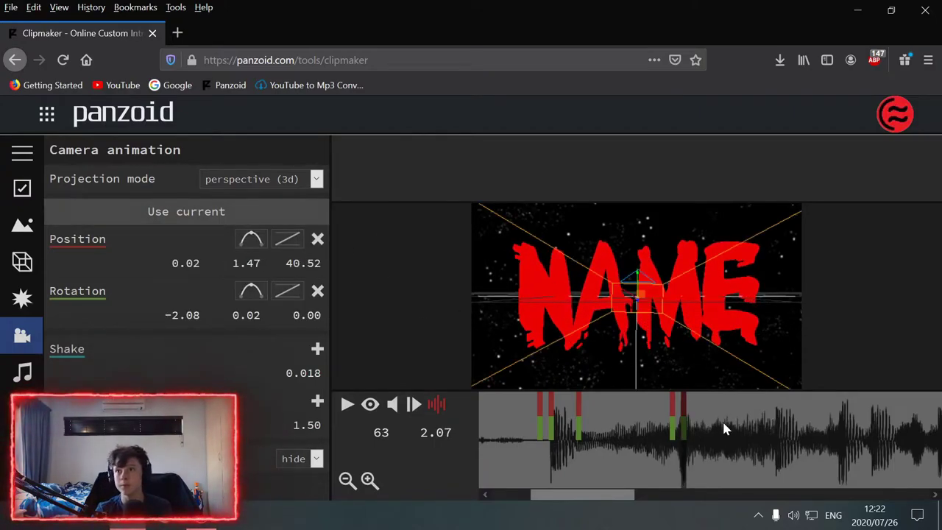
{"action": "left_click", "coordinate": [702, 434]}
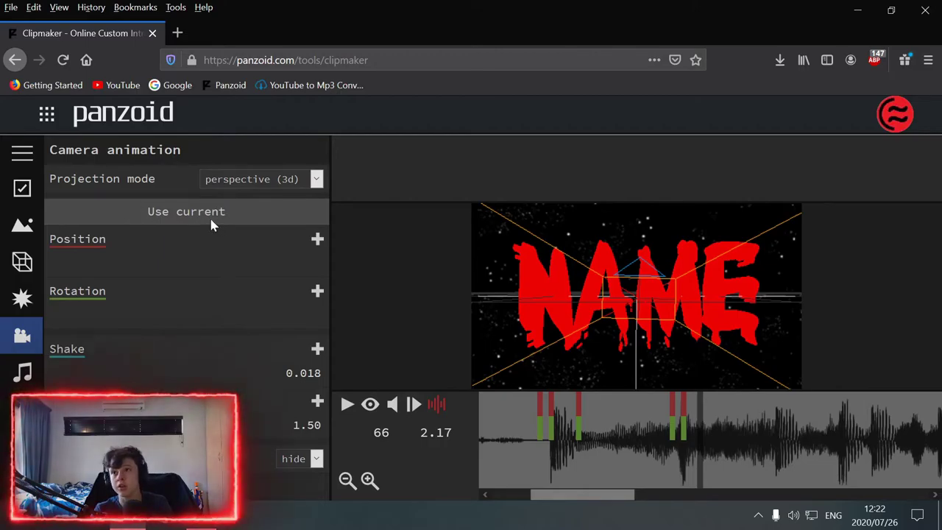
{"action": "key", "text": "space"}
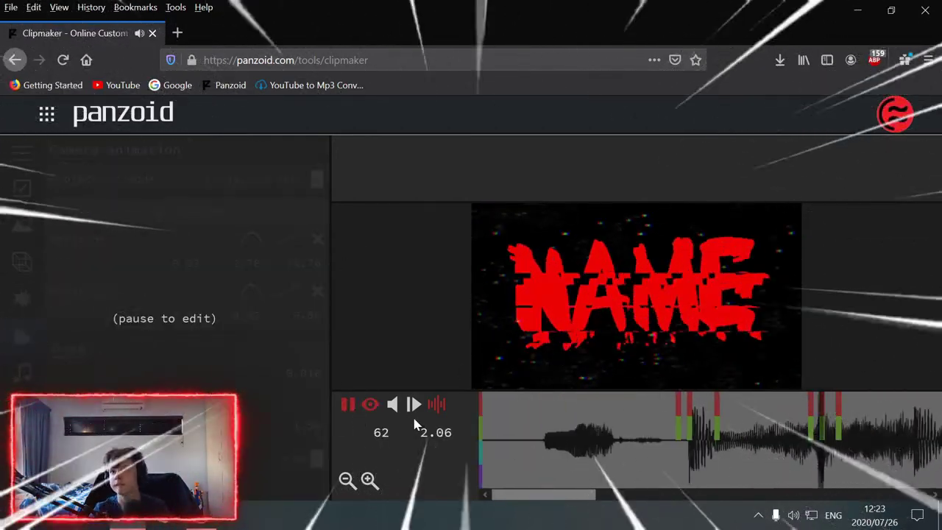
Step: Capture the current camera view as a Position/Rotation keyframe and hide the camera guide lines
{"action": "left_click", "coordinate": [198, 216]}
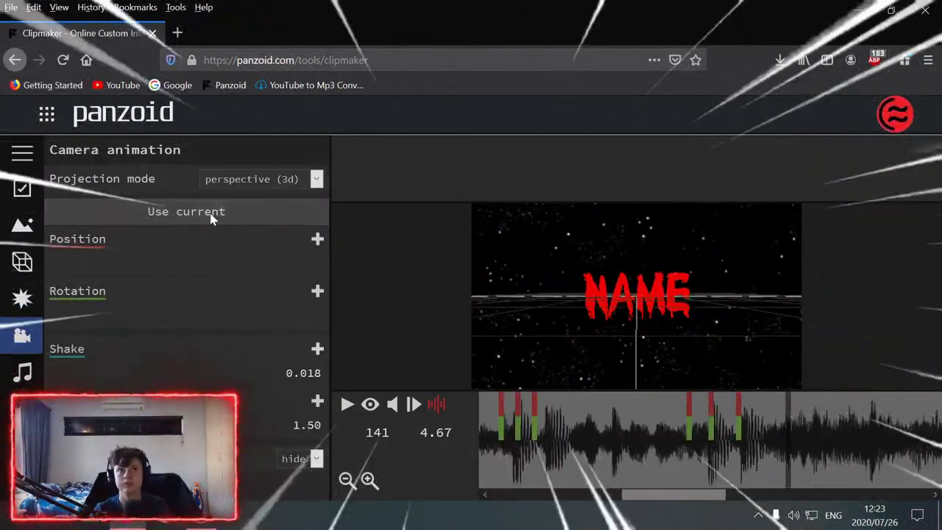
{"action": "left_click", "coordinate": [369, 404]}
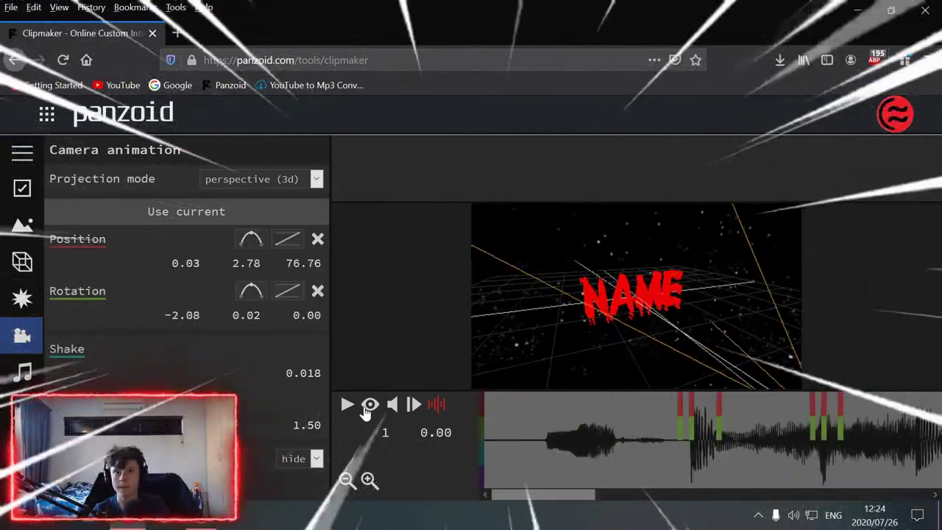
{"action": "left_click", "coordinate": [627, 441]}
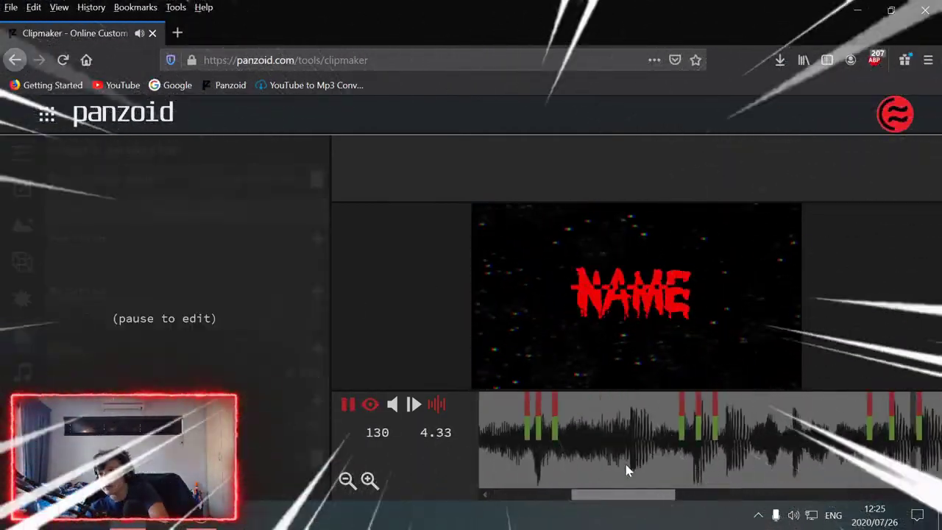
{"action": "key", "text": "space"}
Step: Play the preview from a later frame to check the zoom, then stop and rewind to 0.00
{"action": "left_click", "coordinate": [650, 467]}
{"action": "left_click", "coordinate": [707, 466]}
{"action": "key", "text": "space"}
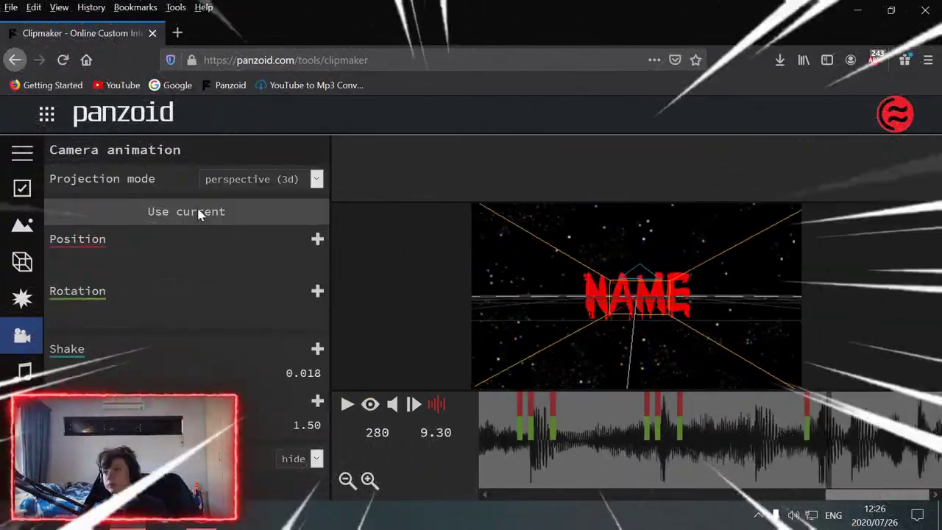
{"action": "left_click", "coordinate": [346, 406]}
{"action": "left_click", "coordinate": [344, 407]}
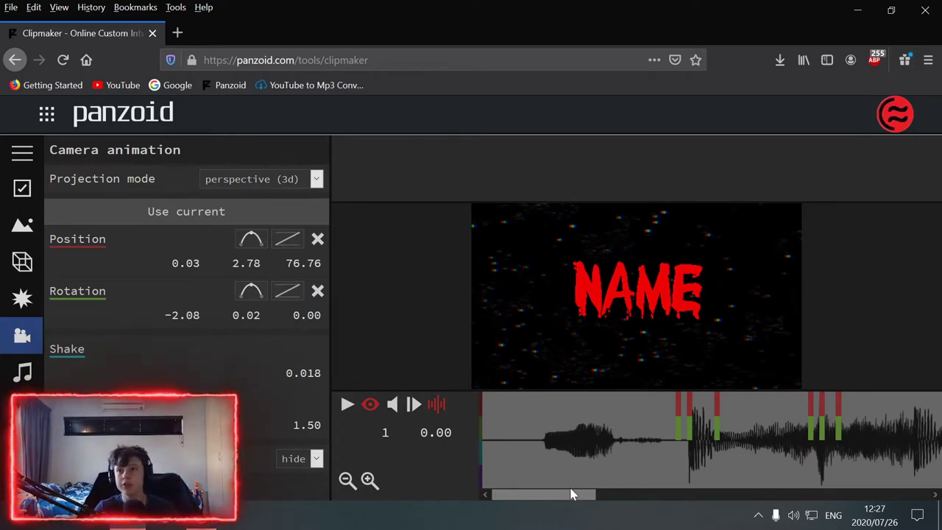
Step: Scrub to the camera keyframe, drag the keyframe markers along the timeline, and show the guide lines
{"action": "left_click_drag", "start_coordinate": [572, 493], "coordinate": [610, 507]}
{"action": "left_click", "coordinate": [518, 459]}
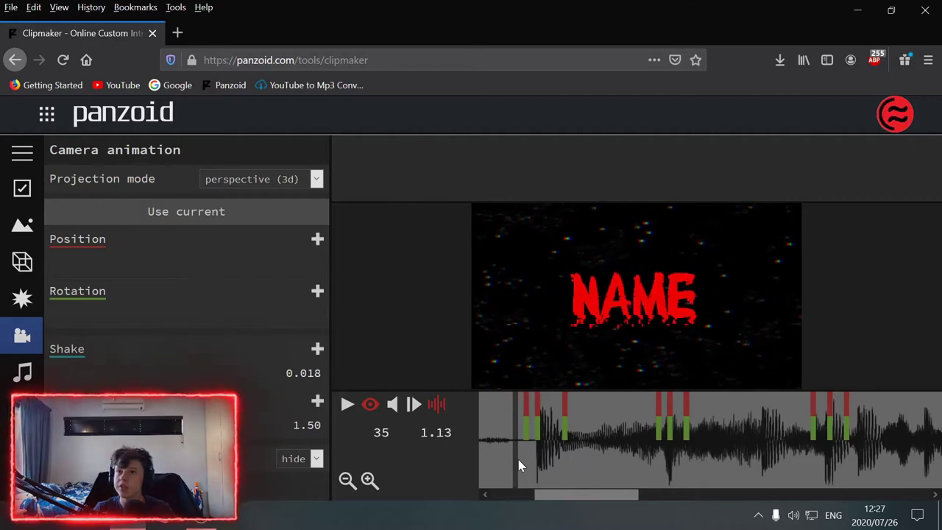
{"action": "left_click_drag", "start_coordinate": [523, 462], "coordinate": [730, 502]}
{"action": "left_click_drag", "start_coordinate": [607, 494], "coordinate": [688, 495]}
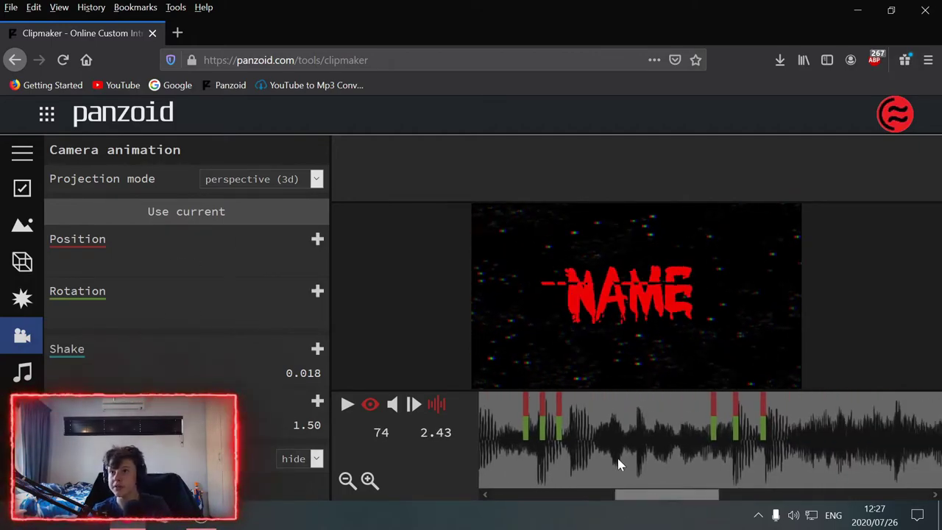
{"action": "left_click_drag", "start_coordinate": [617, 462], "coordinate": [687, 466]}
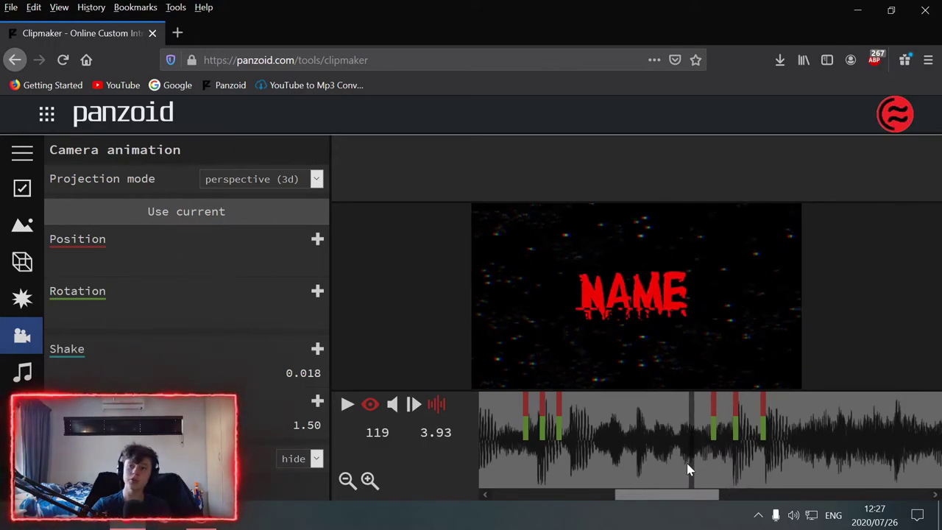
{"action": "left_click", "coordinate": [371, 406]}
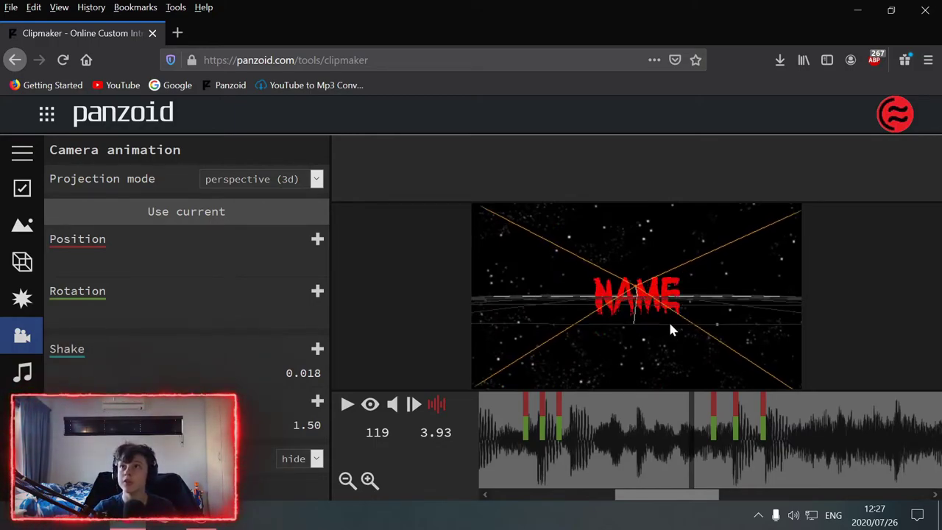
{"action": "left_click", "coordinate": [698, 461]}
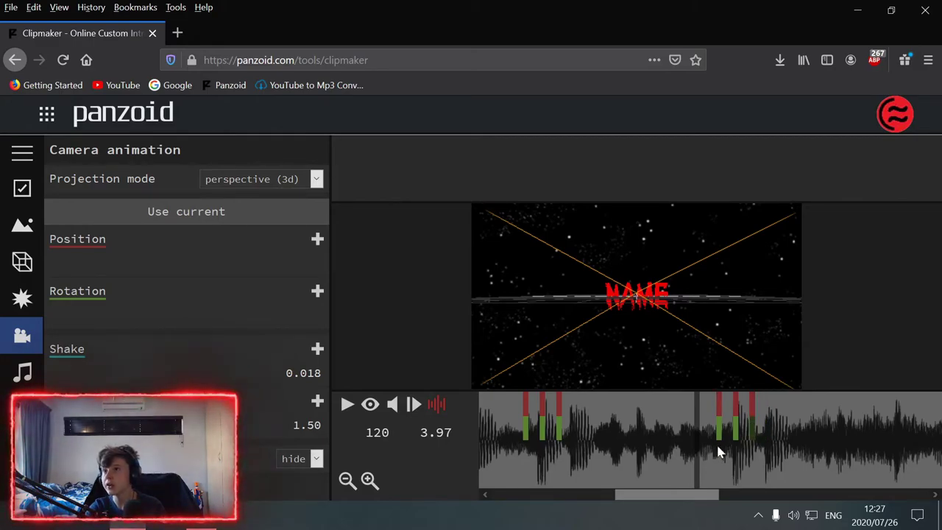
Step: Move the red and green camera keyframes later onto the beat, then replay from 3.73 seconds
{"action": "left_click", "coordinate": [347, 405]}
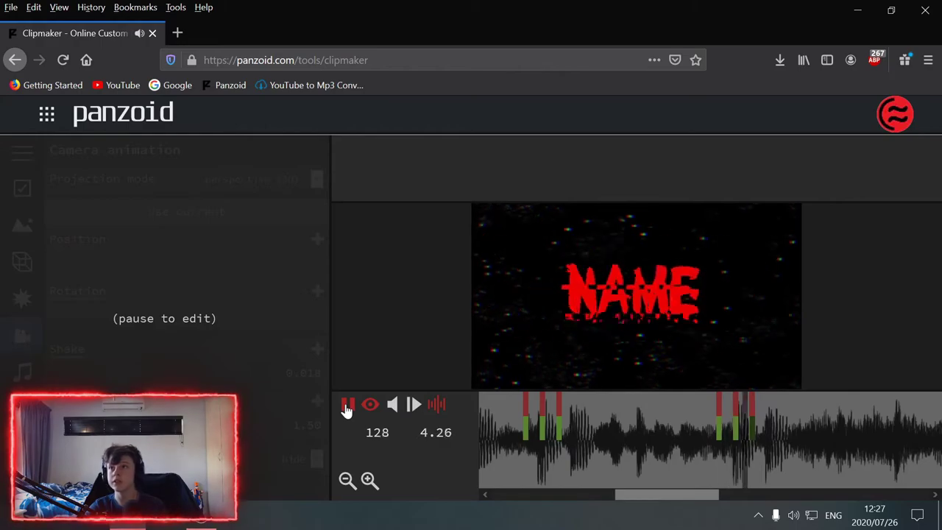
{"action": "left_click", "coordinate": [348, 406]}
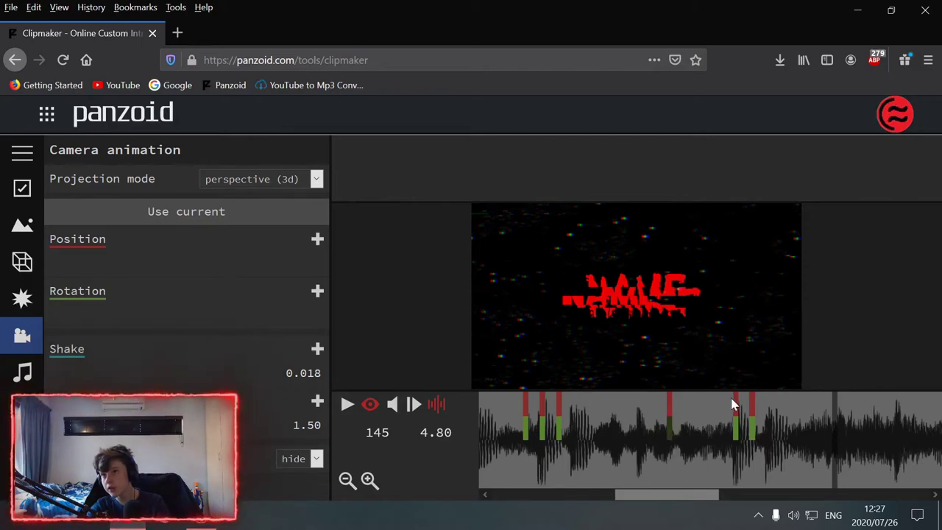
{"action": "left_click_drag", "start_coordinate": [752, 403], "coordinate": [803, 407]}
{"action": "left_click_drag", "start_coordinate": [758, 433], "coordinate": [785, 428]}
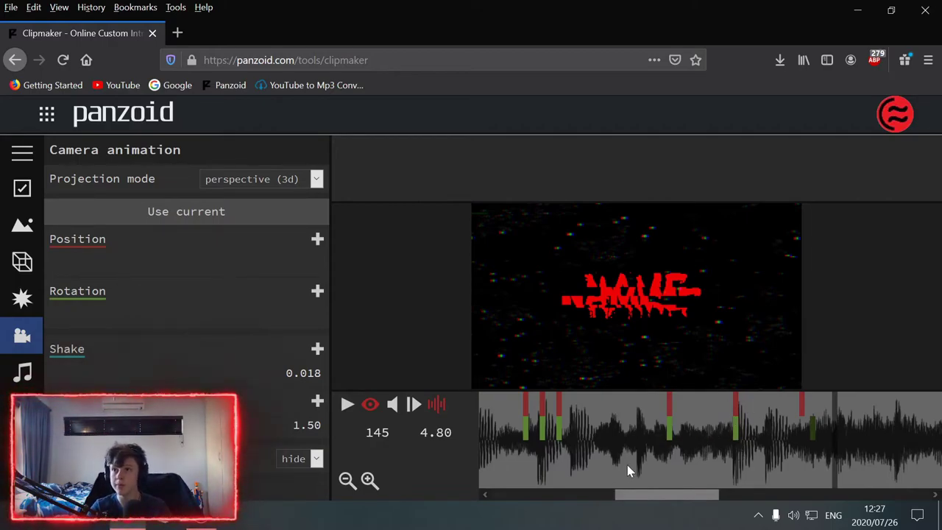
{"action": "left_click_drag", "start_coordinate": [634, 460], "coordinate": [657, 461]}
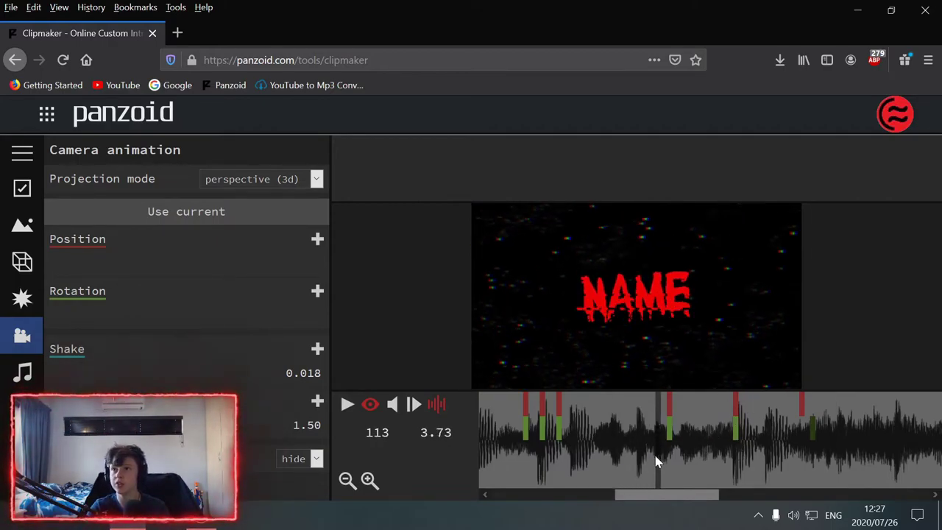
{"action": "left_click", "coordinate": [348, 412]}
{"action": "left_click", "coordinate": [348, 412]}
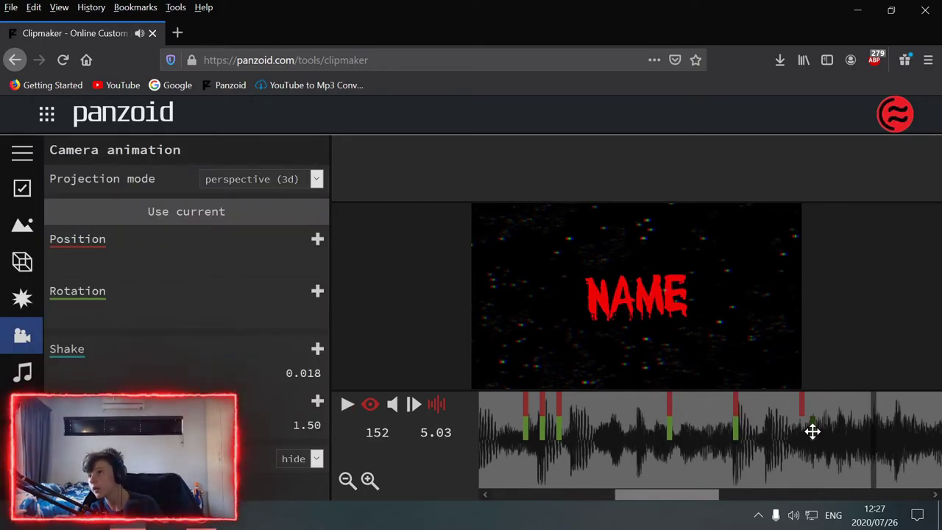
Step: Nudge the green and red keyframes slightly earlier and replay from frame 119 to check timing
{"action": "left_click_drag", "start_coordinate": [778, 448], "coordinate": [765, 438]}
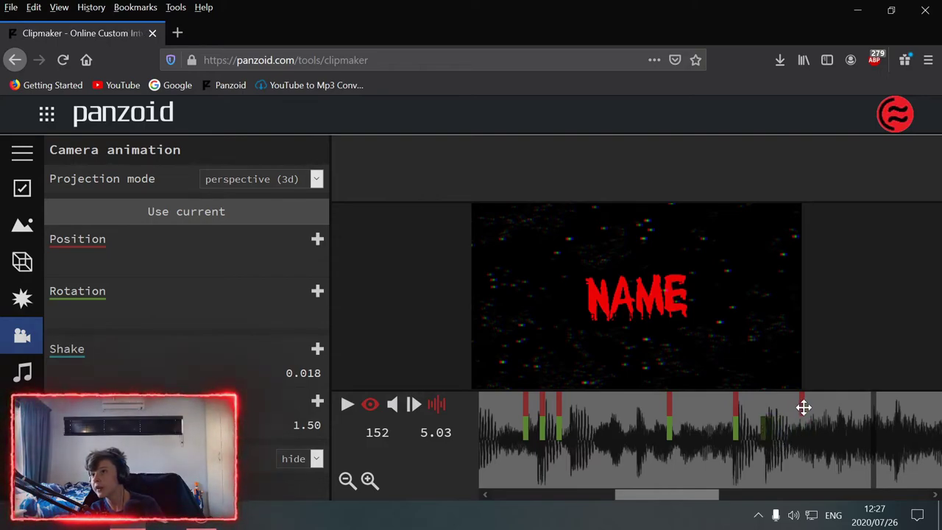
{"action": "left_click_drag", "start_coordinate": [803, 406], "coordinate": [789, 416]}
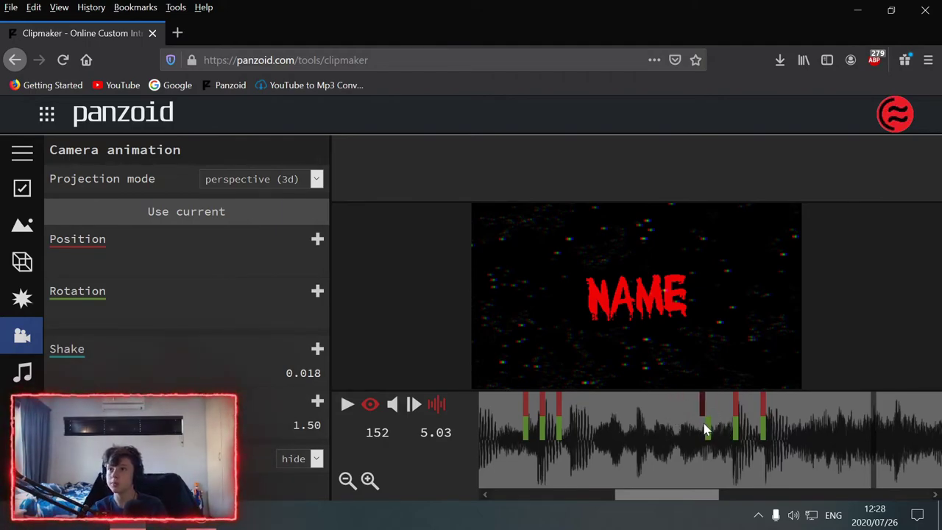
{"action": "left_click", "coordinate": [348, 406]}
{"action": "left_click_drag", "start_coordinate": [773, 501], "coordinate": [625, 502]}
{"action": "left_click", "coordinate": [725, 458]}
{"action": "left_click", "coordinate": [414, 404]}
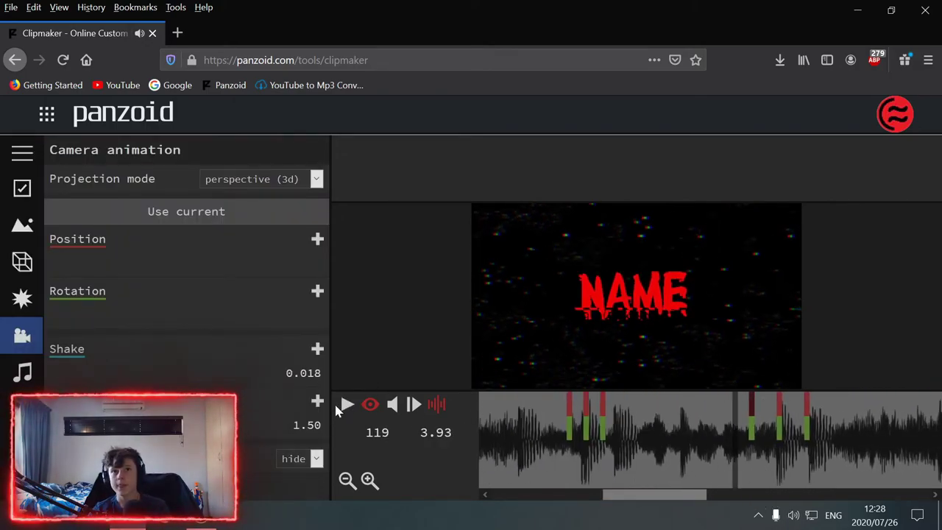
{"action": "left_click", "coordinate": [341, 409]}
Step: Pause the preview and start rendering the intro in balanced mode as .mkv (vp8/opus)
{"action": "left_click", "coordinate": [342, 409]}
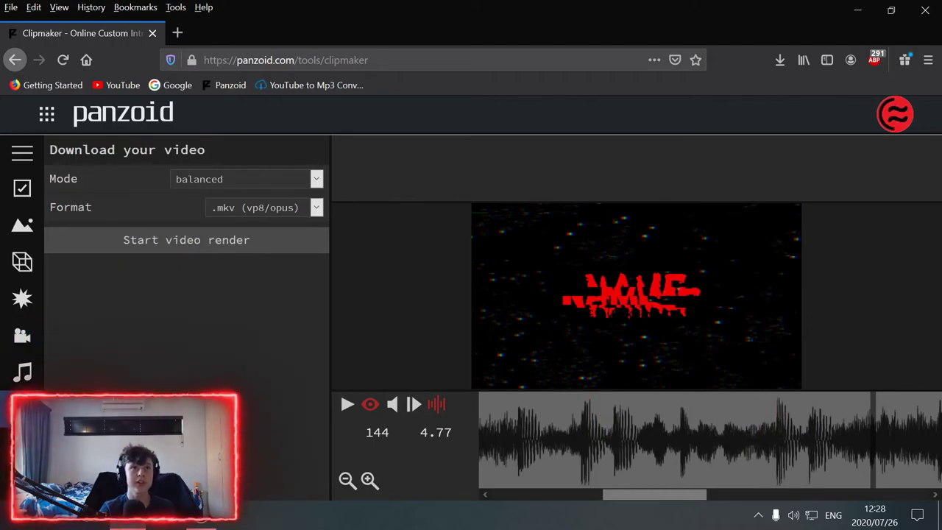
{"action": "left_click", "coordinate": [217, 245]}
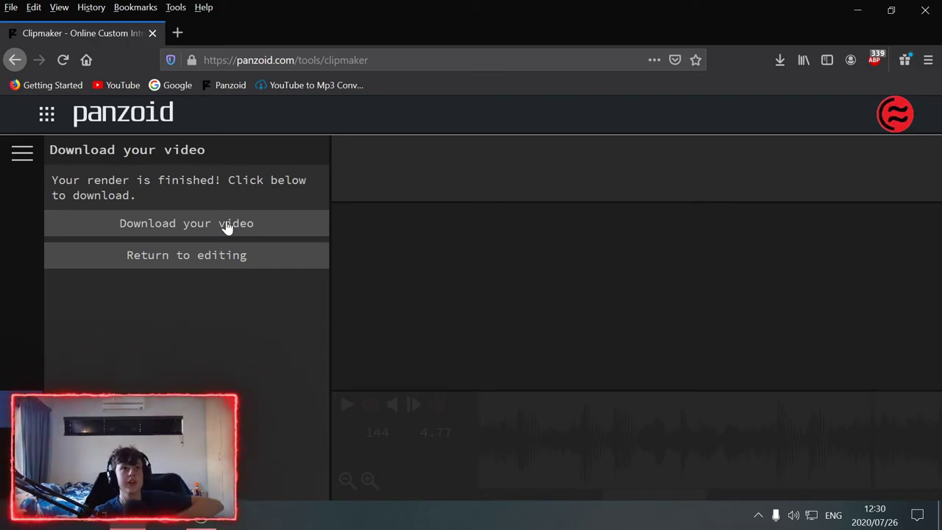
Step: Save the rendered video.mkv through Firefox and open the downloaded video(24).mkv
{"action": "left_click", "coordinate": [219, 226]}
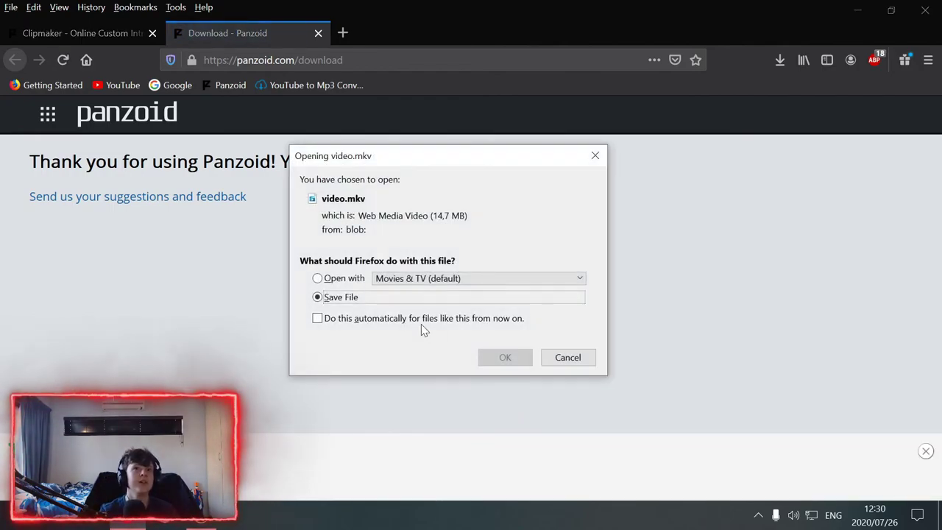
{"action": "left_click", "coordinate": [494, 357]}
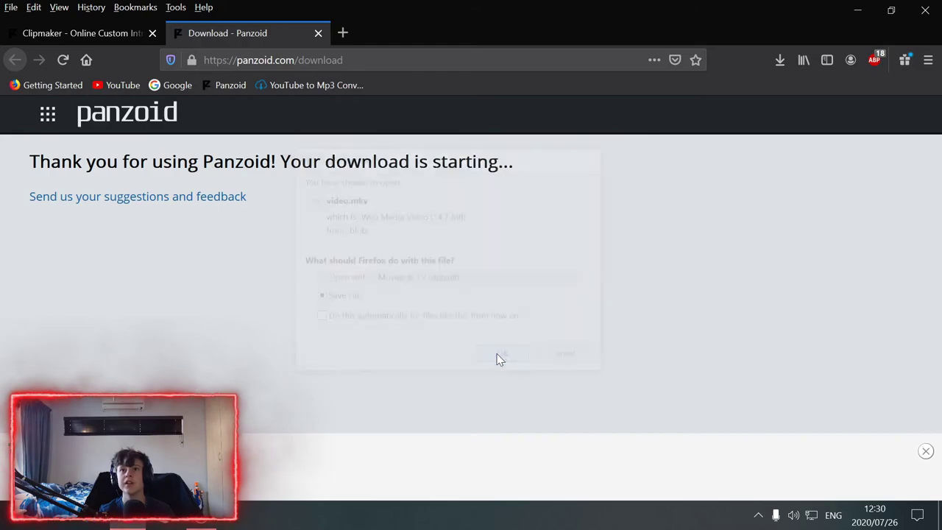
{"action": "left_click", "coordinate": [785, 66]}
{"action": "left_click", "coordinate": [693, 107]}
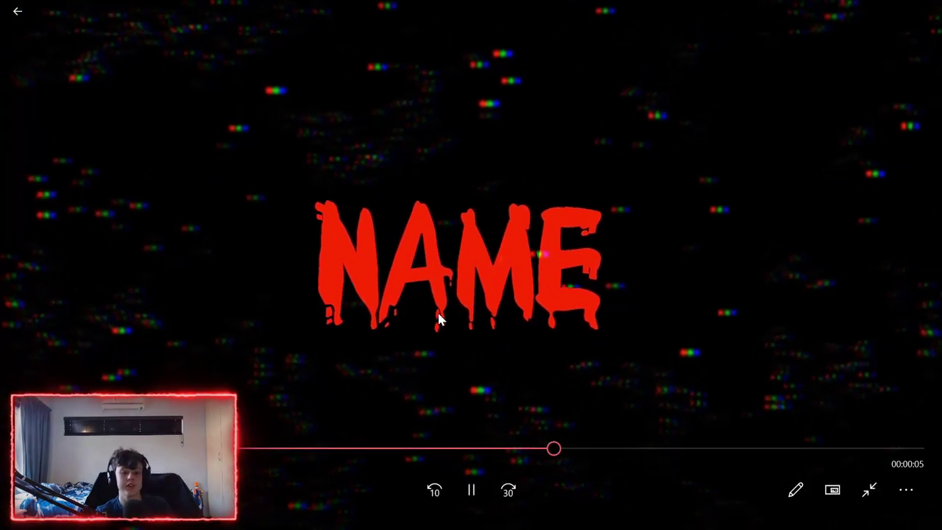
Step: Pause the intro video and close the Movies & TV player
{"action": "left_click", "coordinate": [439, 318]}
{"action": "left_click", "coordinate": [925, 7]}
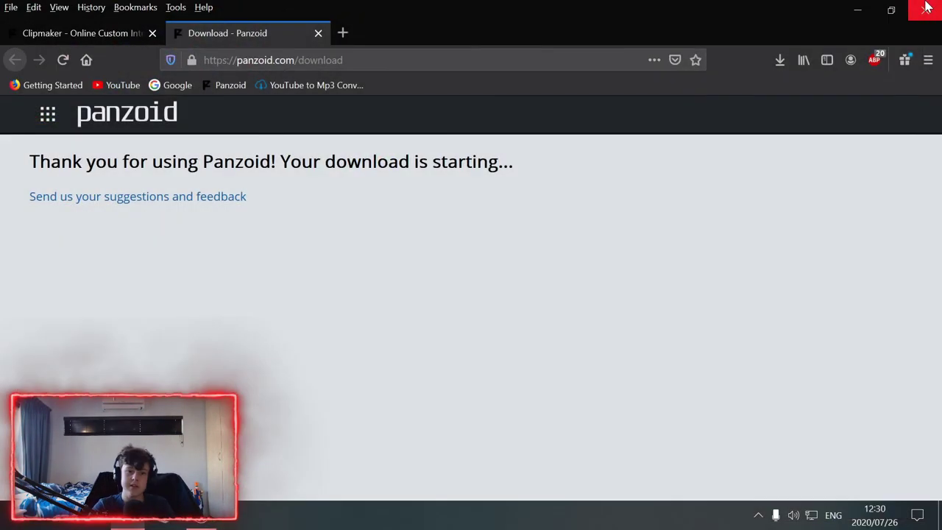